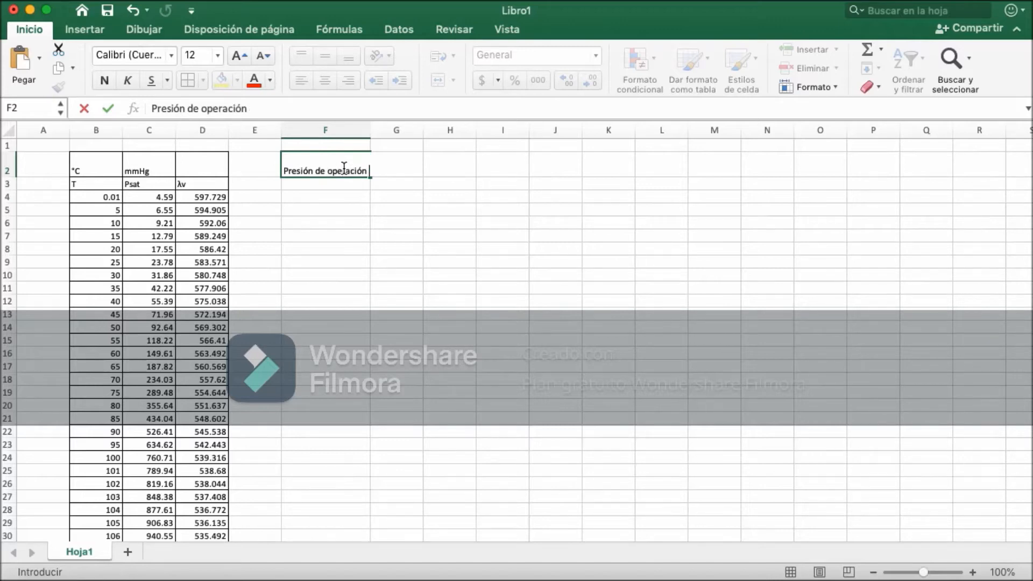
# Step: Enter 760 mm Hg in F3 beneath the Presión de operación heading
pyautogui.press('Return')
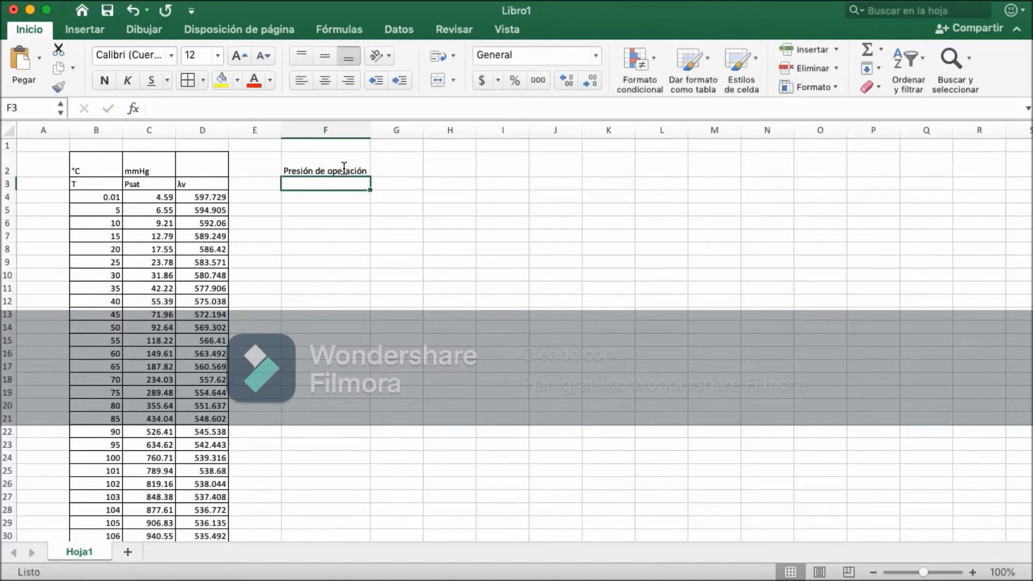
pyautogui.write('760')
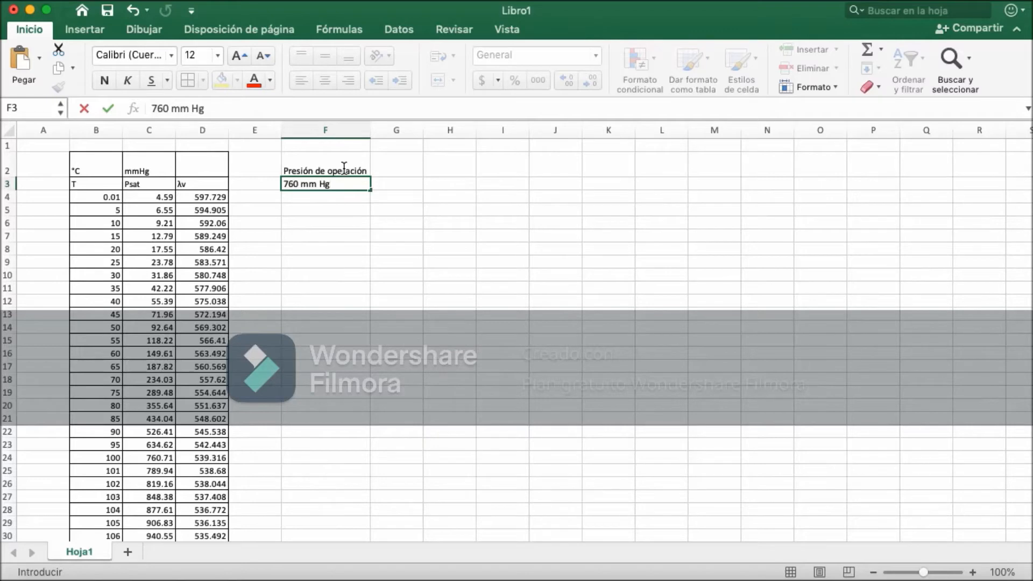
pyautogui.write(' mm Hg')
pyautogui.press('Left')
pyautogui.press('Left')
pyautogui.press('Right')
pyautogui.press('Right')
pyautogui.press('Right')
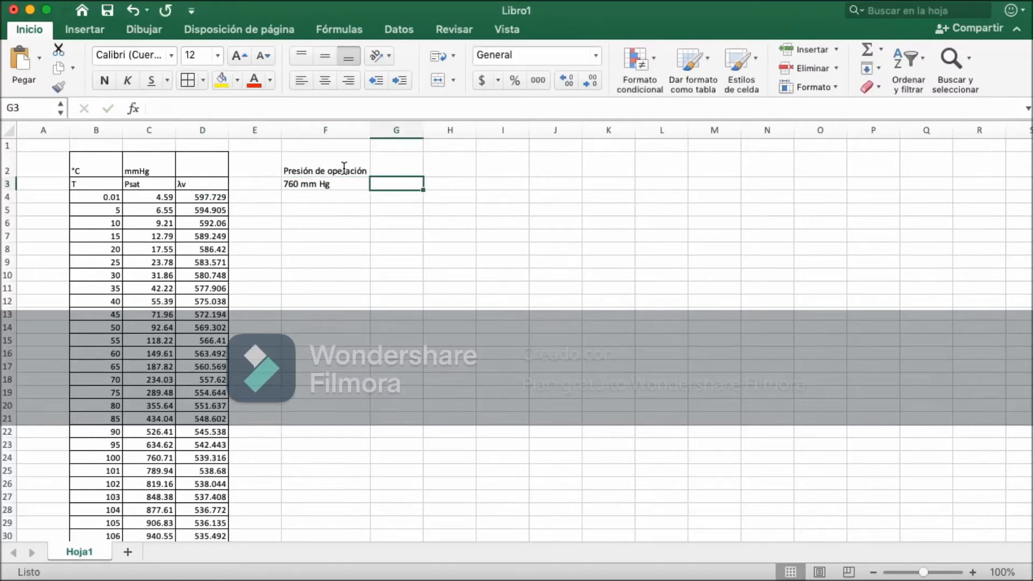
# Step: Add the column headings T bulbo seco in G2 and Psat in H2
pyautogui.press('Up')
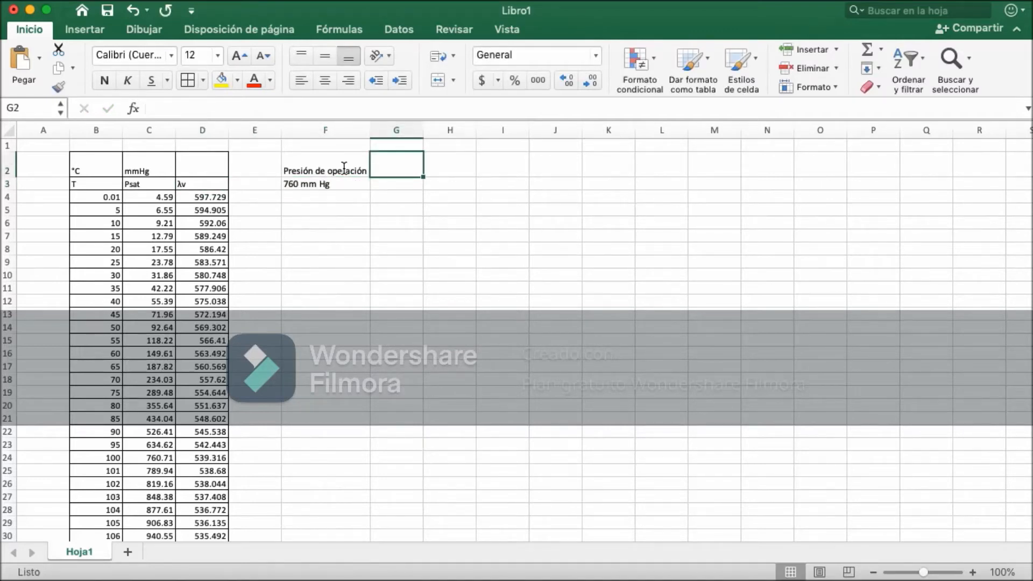
pyautogui.write('T bulbo seco')
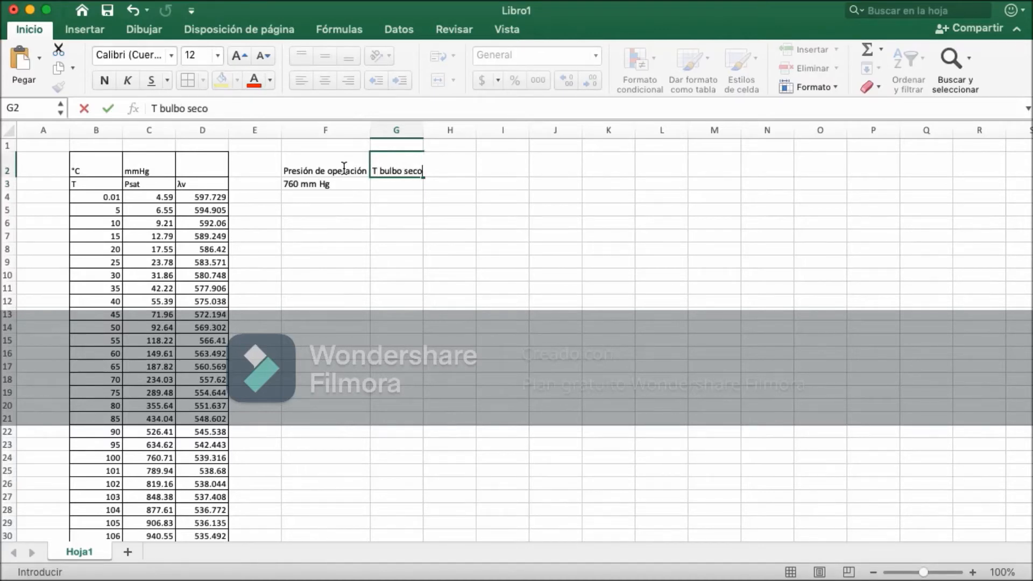
pyautogui.press('Right')
pyautogui.write('P')
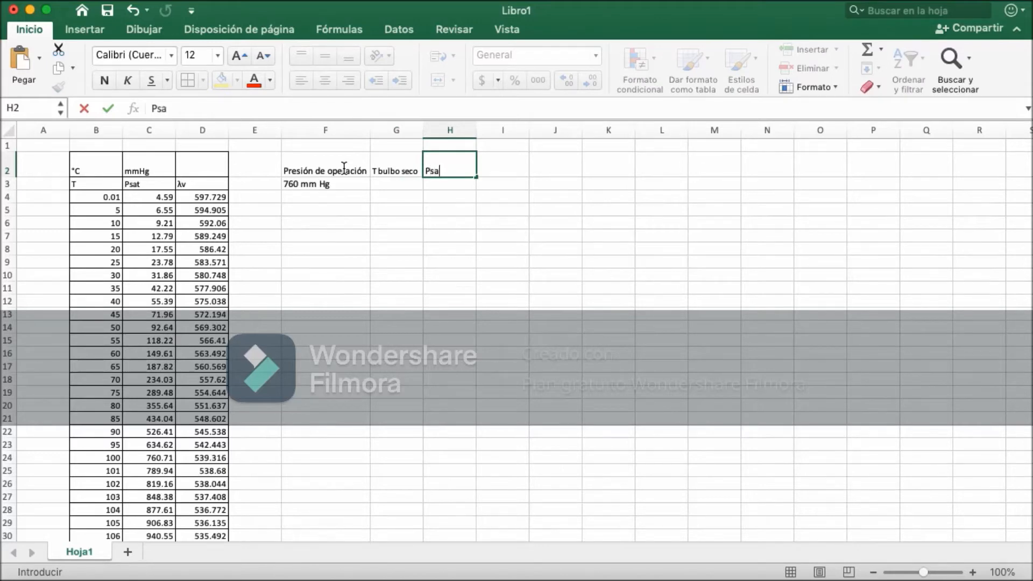
pyautogui.write('sat')
pyautogui.press('Return')
pyautogui.press('Left')
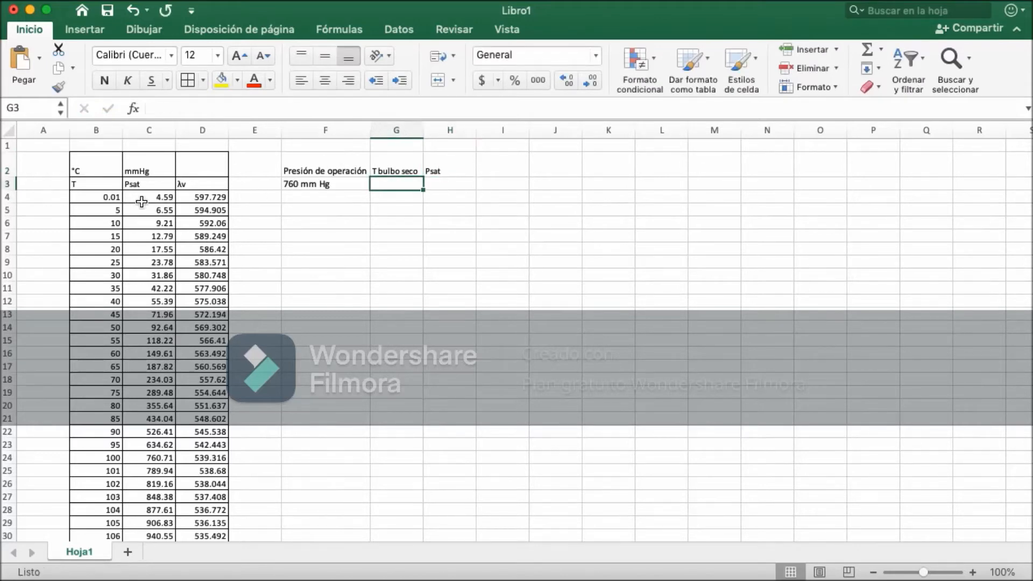
# Step: Copy the temperature and saturation pressure data from B4:C22 into the T bulbo seco and Psat columns starting at G3
pyautogui.click(91, 193)
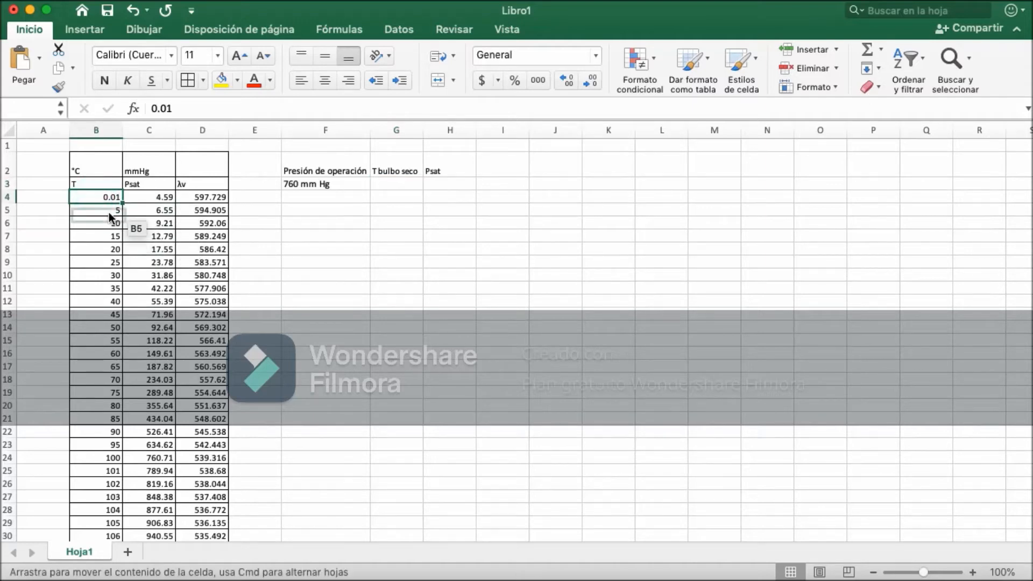
pyautogui.moveTo(106, 201); pyautogui.dragTo(170, 430)
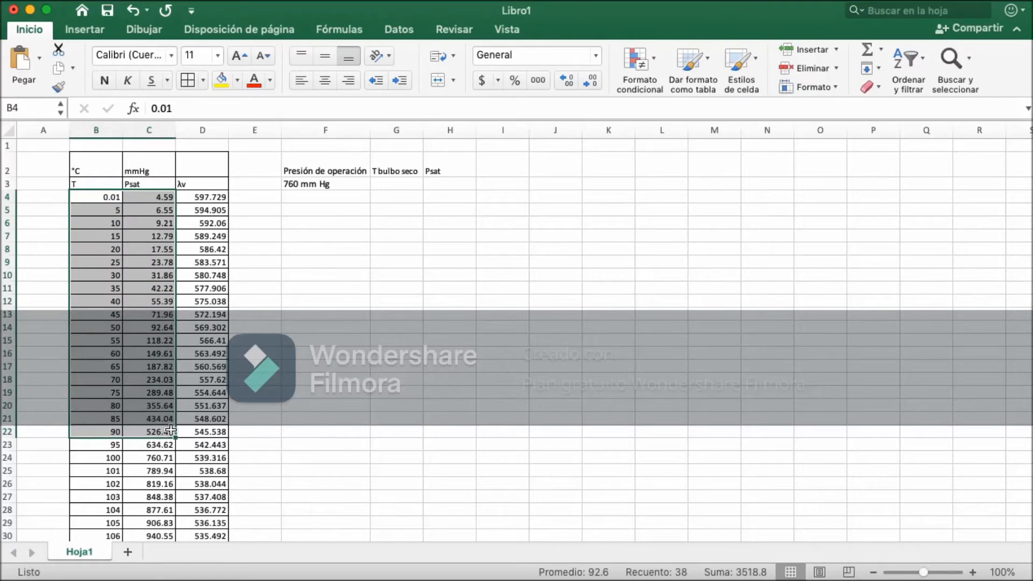
pyautogui.press('super+c')
pyautogui.click(402, 185)
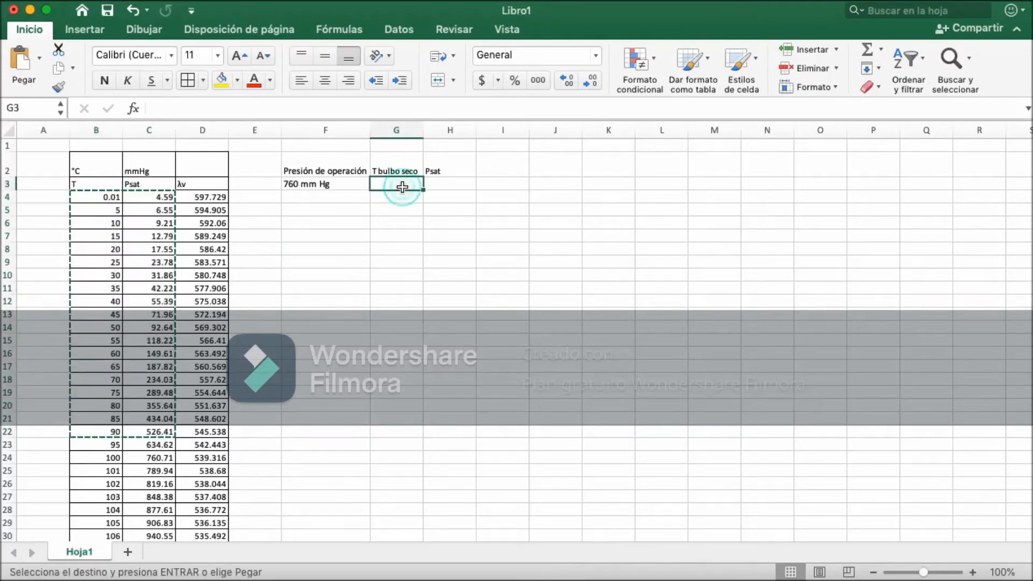
pyautogui.press('super+v')
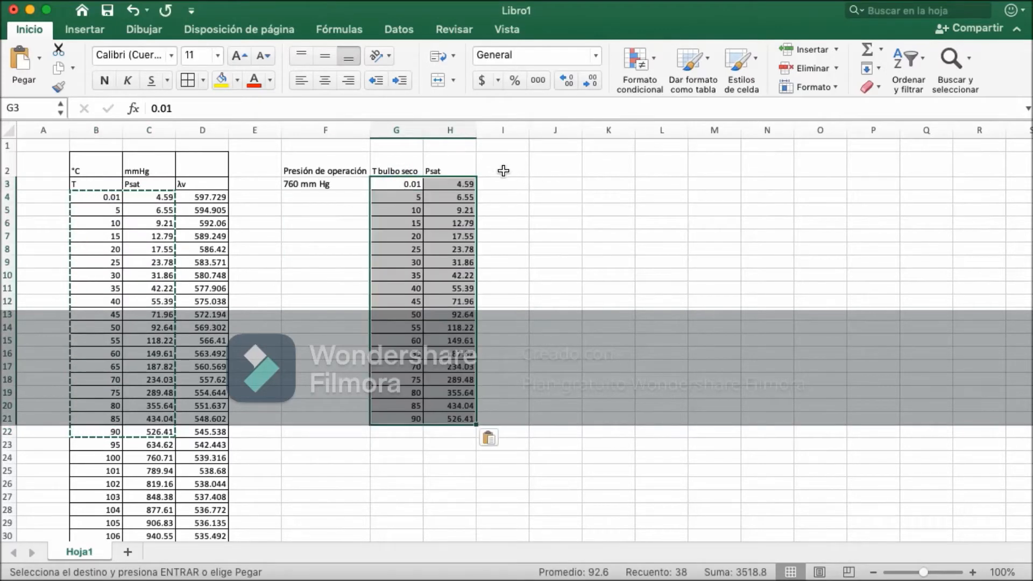
# Step: Fill I2:R2 with a descending percentage series from 100 to 10, starting with 100 and 90
pyautogui.click(503, 171)
pyautogui.write('100')
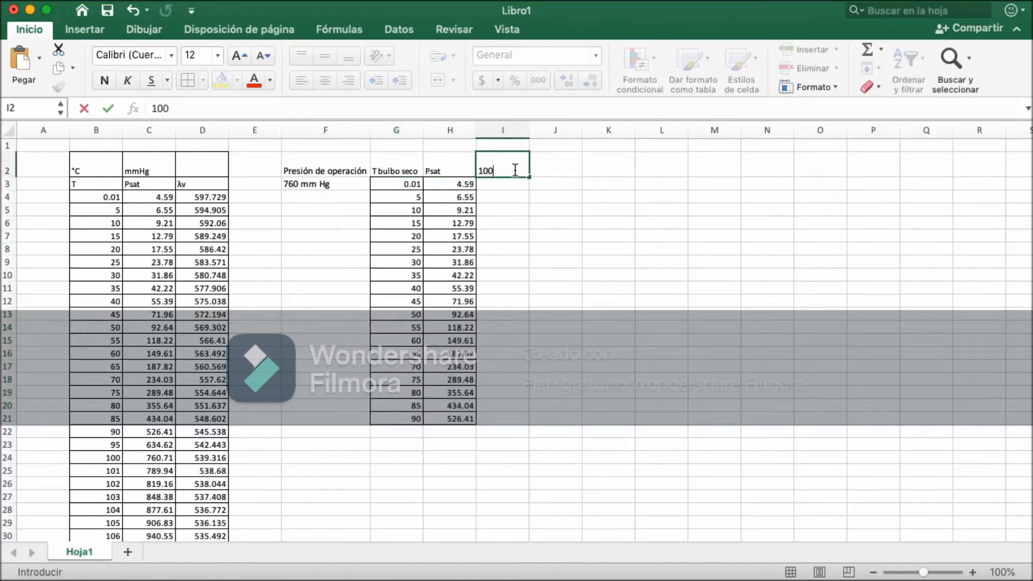
pyautogui.click(566, 165)
pyautogui.write('90')
pyautogui.moveTo(515, 161); pyautogui.dragTo(989, 164)
# Step: Merge and center I1:R1 above the percentages and title it Humedad relativa
pyautogui.moveTo(503, 144); pyautogui.dragTo(831, 139)
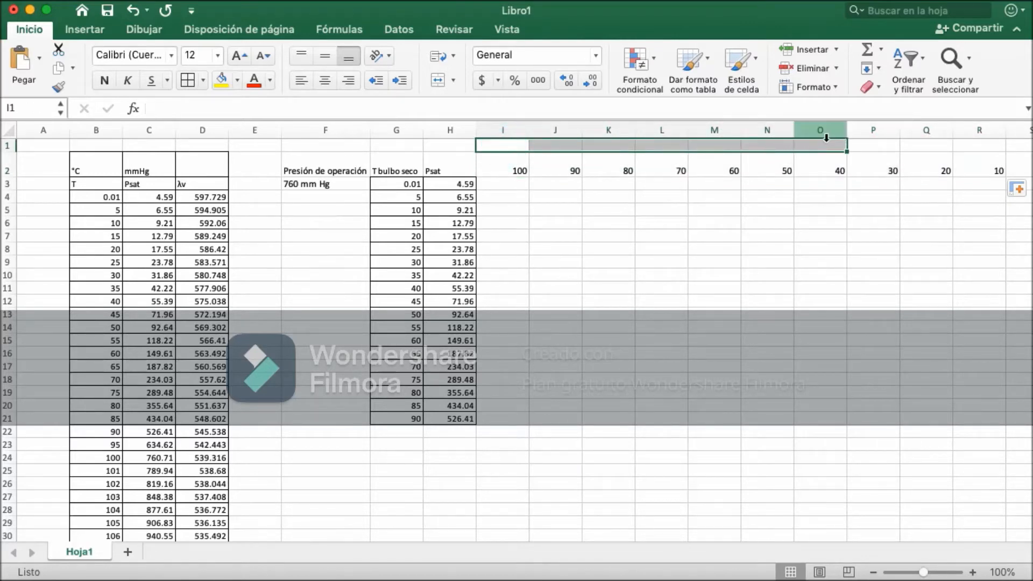
pyautogui.click(817, 144)
pyautogui.moveTo(506, 146); pyautogui.dragTo(993, 140)
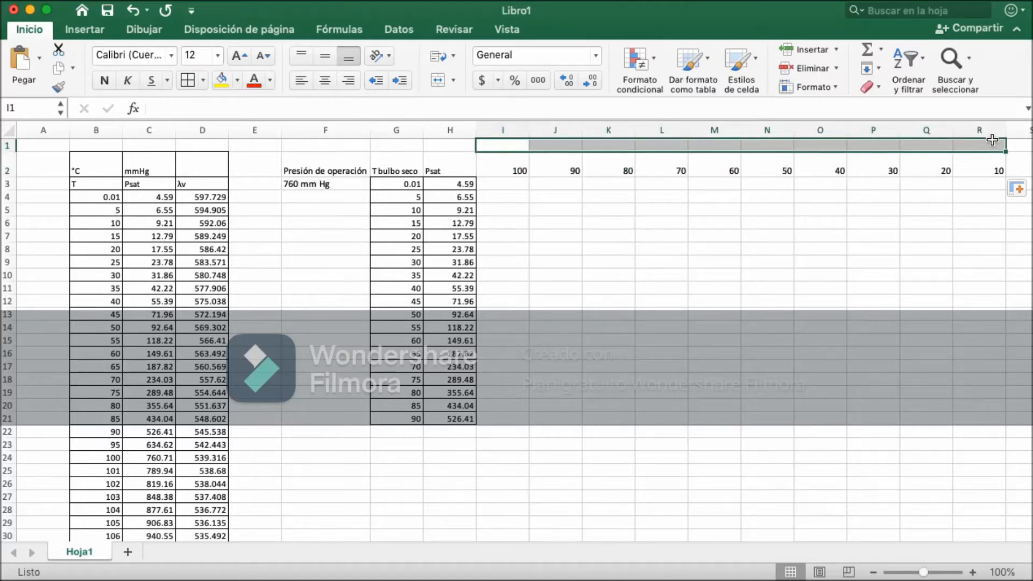
pyautogui.click(438, 80)
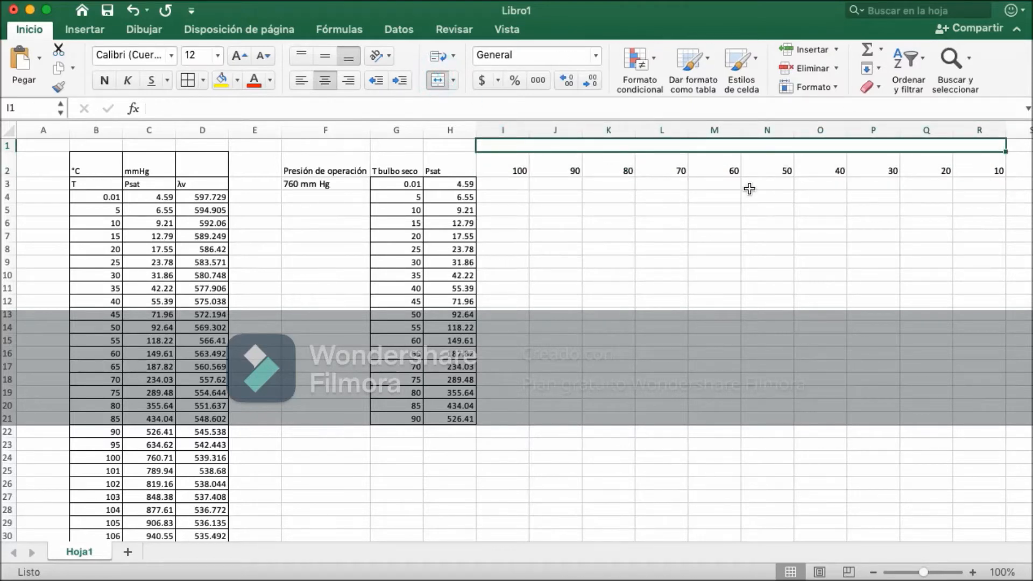
pyautogui.write('Hume')
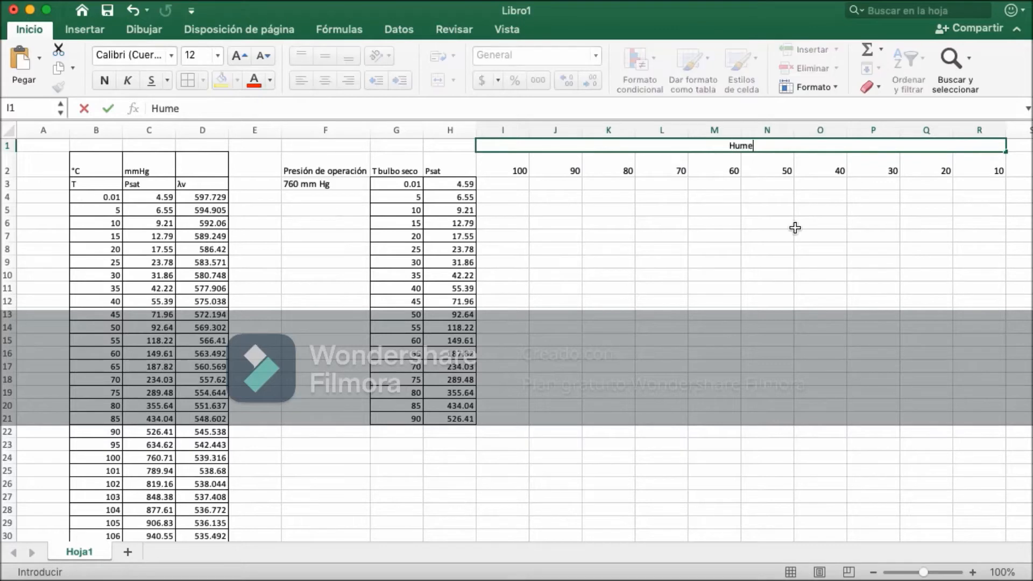
pyautogui.write('dad relativa')
# Step: Enter the formula =H3*I2/100 in I3 to multiply Psat by the relative humidity
pyautogui.click(508, 187)
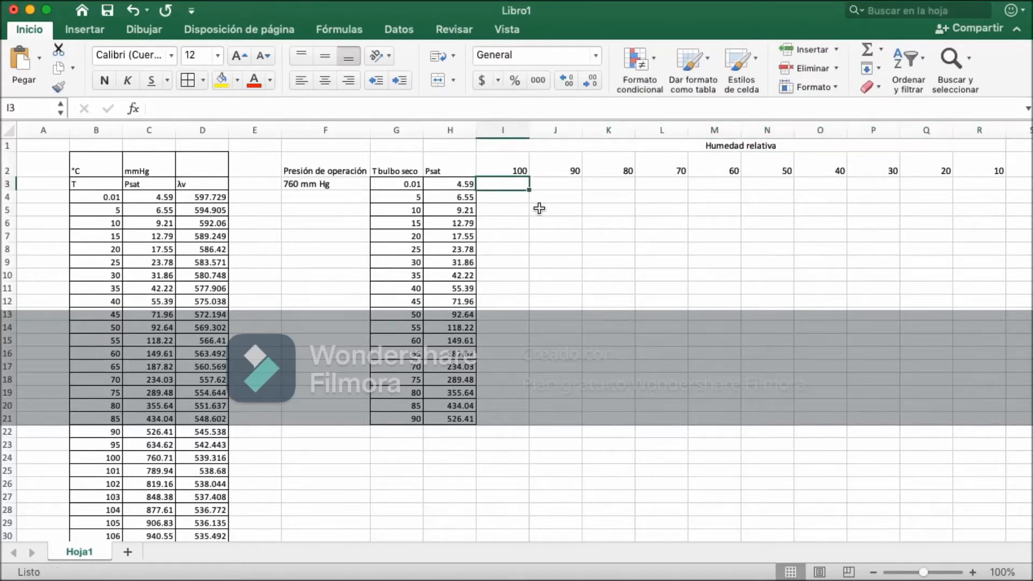
pyautogui.write('=')
pyautogui.press('Left')
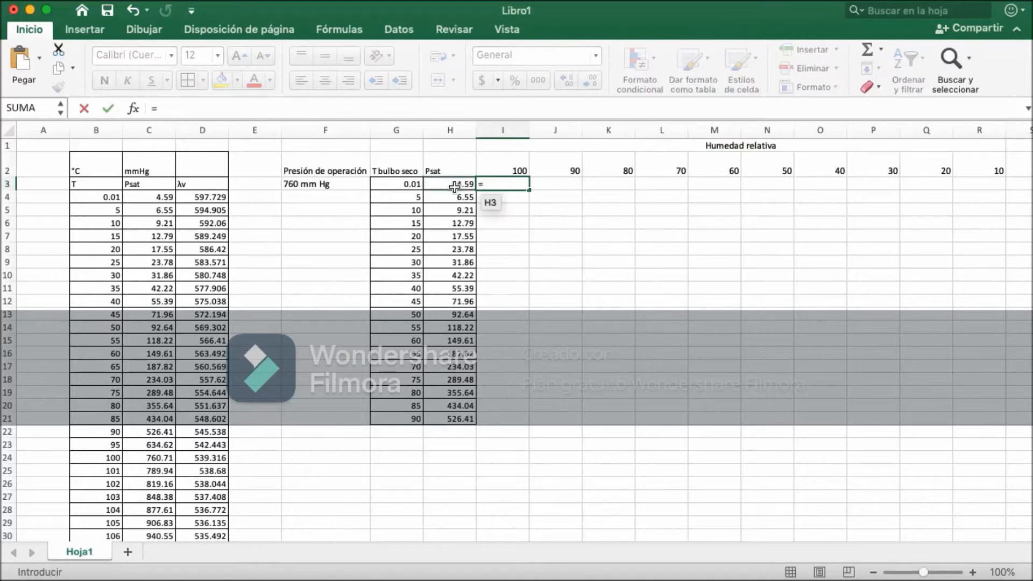
pyautogui.write('*')
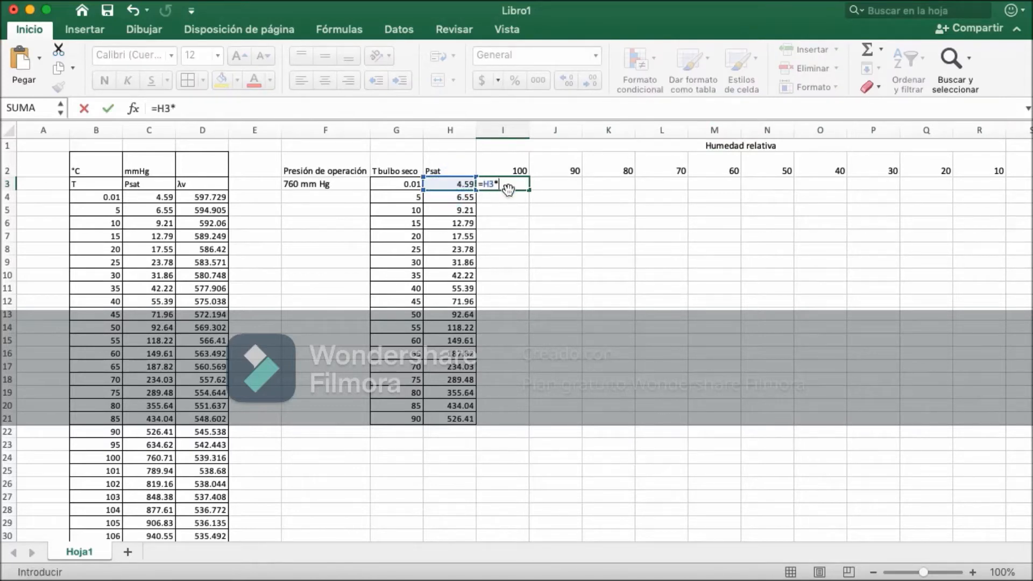
pyautogui.click(517, 167)
pyautogui.write('/100')
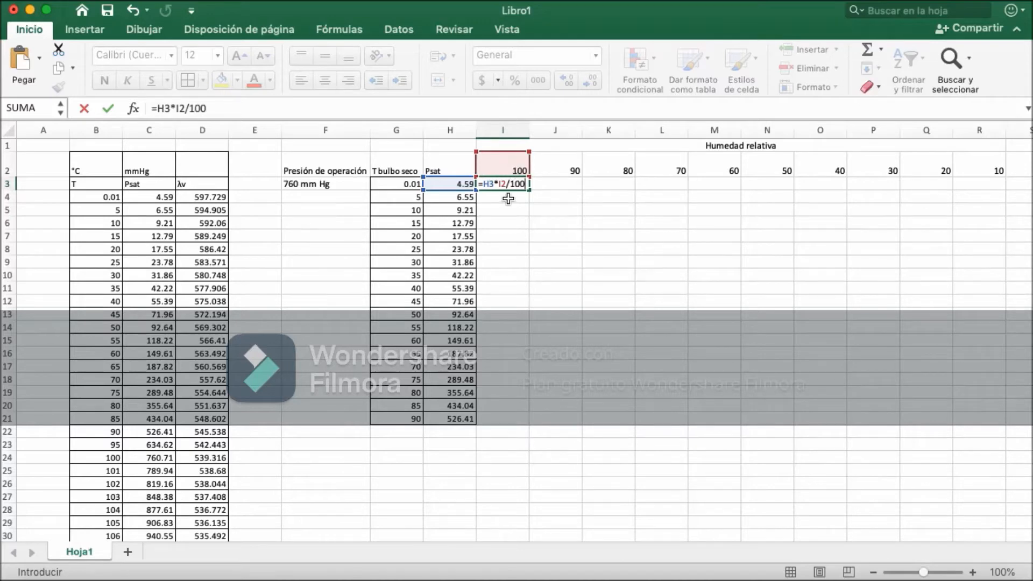
pyautogui.press('Return')
# Step: Lock the heading row in the I3 formula so it reads =H3*I$2/100
pyautogui.click(518, 183)
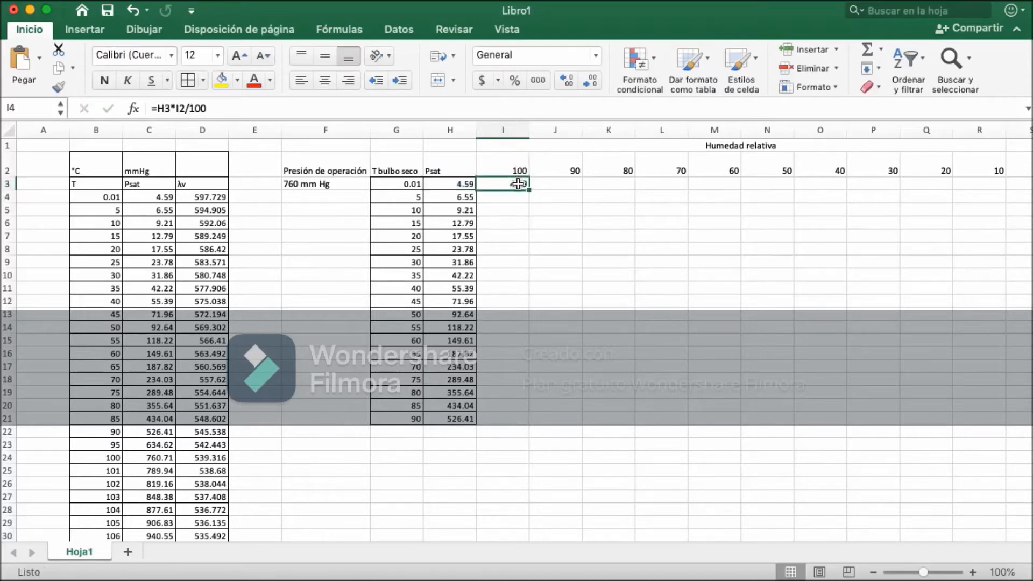
pyautogui.doubleClick(518, 184)
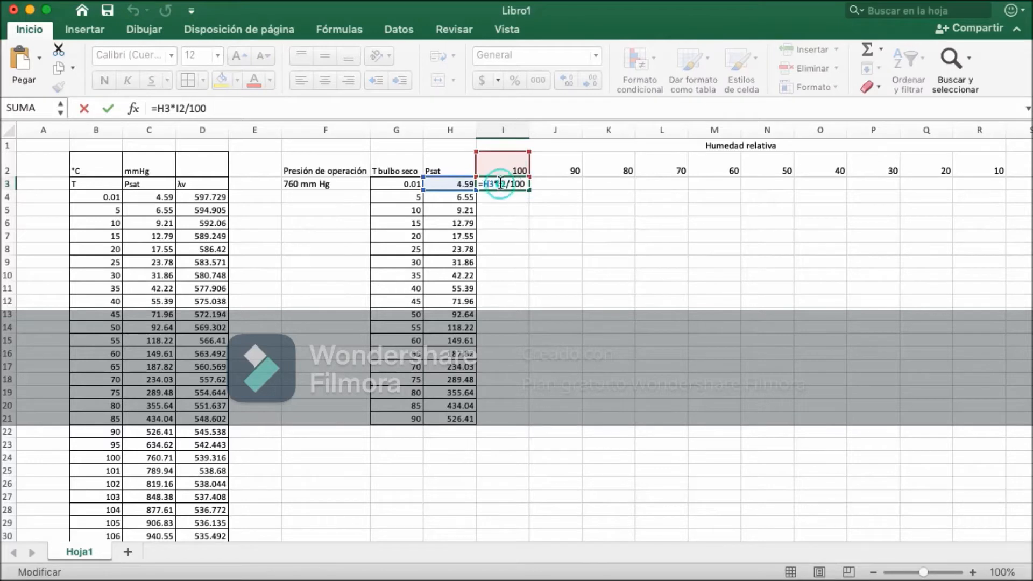
pyautogui.write('$')
pyautogui.press('Return')
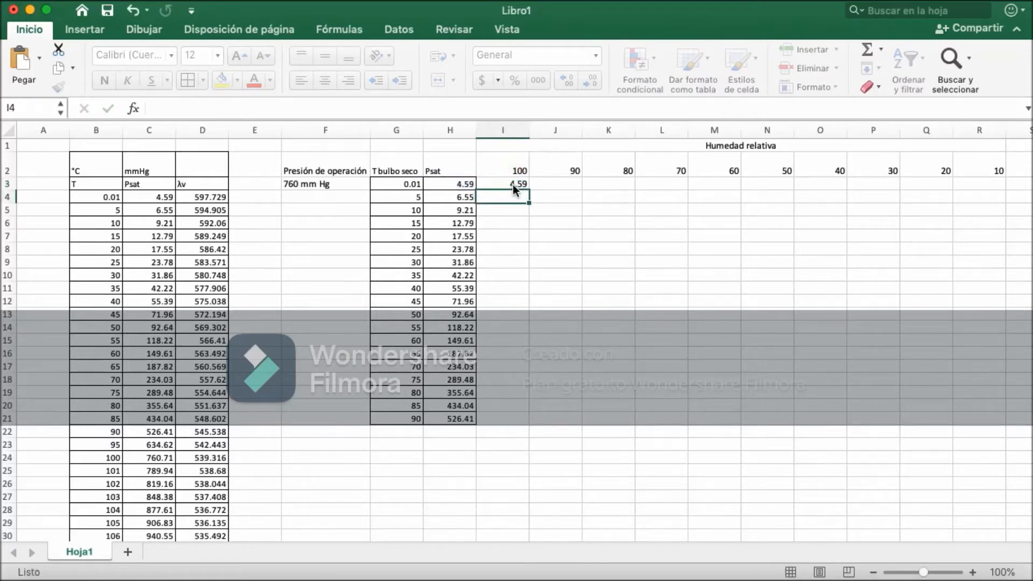
# Step: Fill the I3 formula down to I21 and across row 3 to R3
pyautogui.click(515, 184)
pyautogui.moveTo(527, 189); pyautogui.dragTo(506, 423)
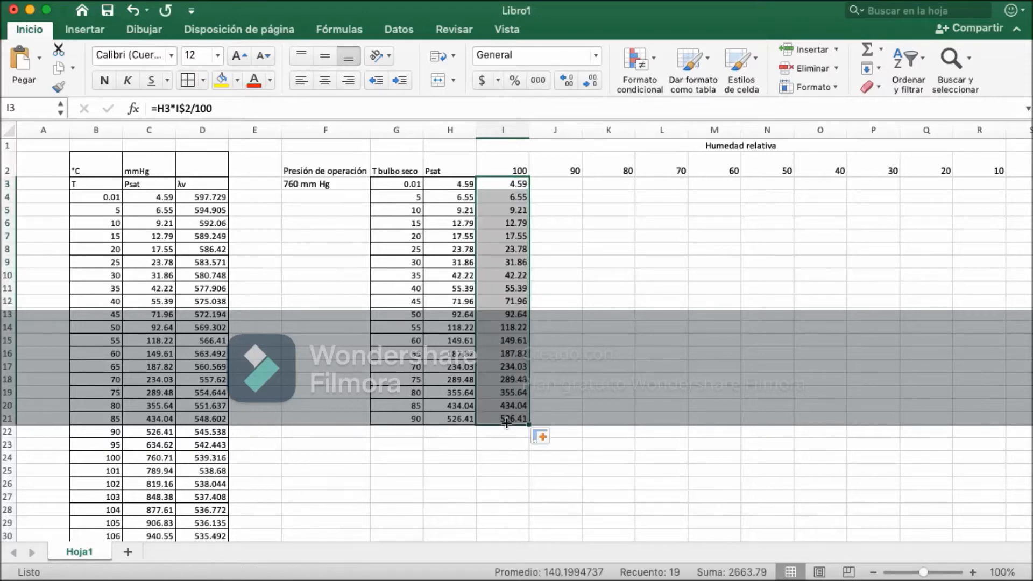
pyautogui.click(512, 184)
pyautogui.moveTo(527, 190); pyautogui.dragTo(973, 179)
# Step: Change the J3 formula to =H3*J$2/100 so it references Psat, and fill it down to J21
pyautogui.click(566, 184)
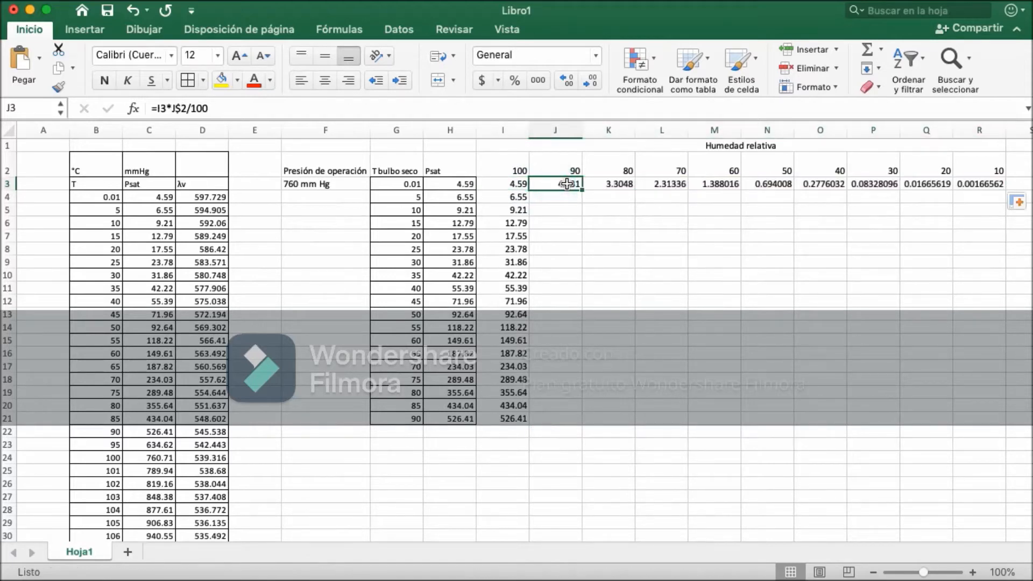
pyautogui.doubleClick(564, 184)
pyautogui.moveTo(503, 177); pyautogui.dragTo(461, 181)
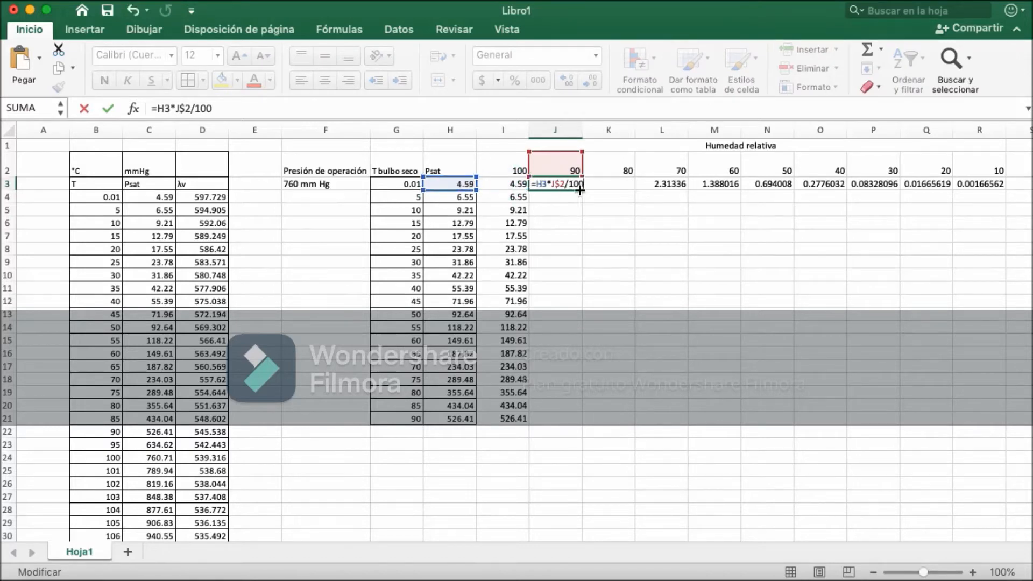
pyautogui.click(610, 184)
pyautogui.press('Return')
pyautogui.click(566, 184)
pyautogui.moveTo(581, 186); pyautogui.dragTo(581, 418)
# Step: Change the K3 formula to =H3*K$2/100 and fill it down to K21
pyautogui.click(605, 184)
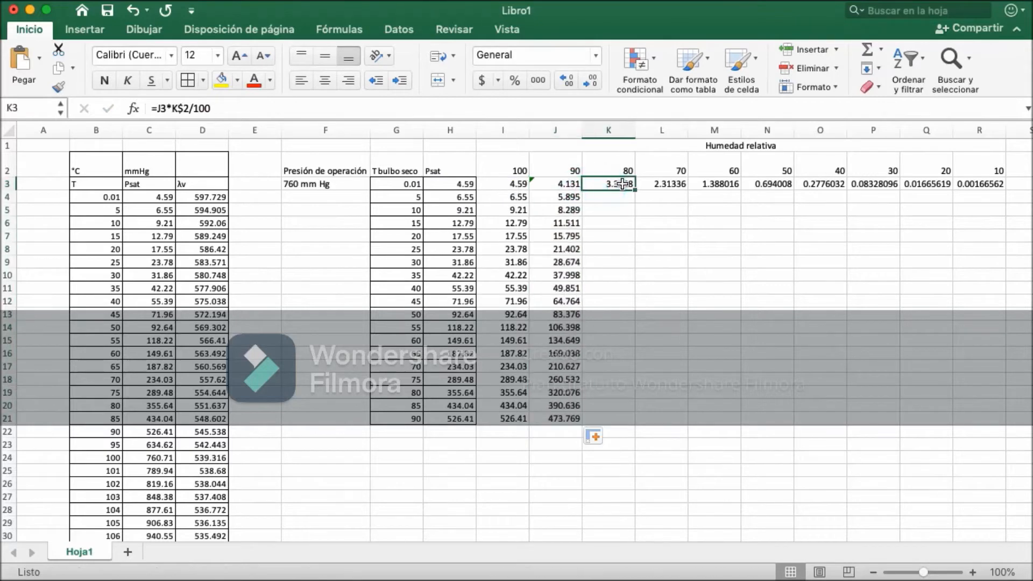
pyautogui.doubleClick(623, 185)
pyautogui.moveTo(553, 177); pyautogui.dragTo(472, 185)
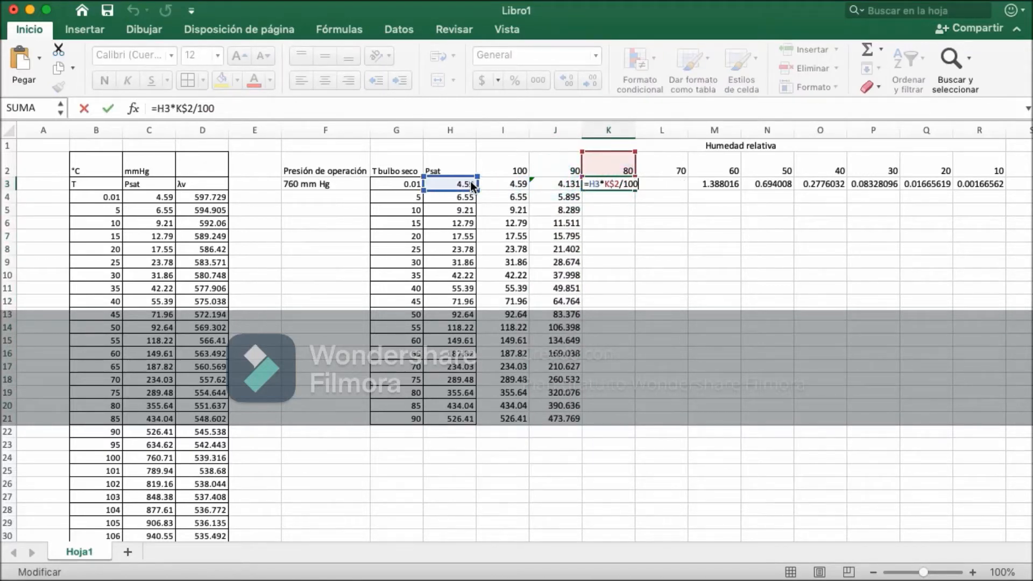
pyautogui.press('Return')
pyautogui.click(631, 184)
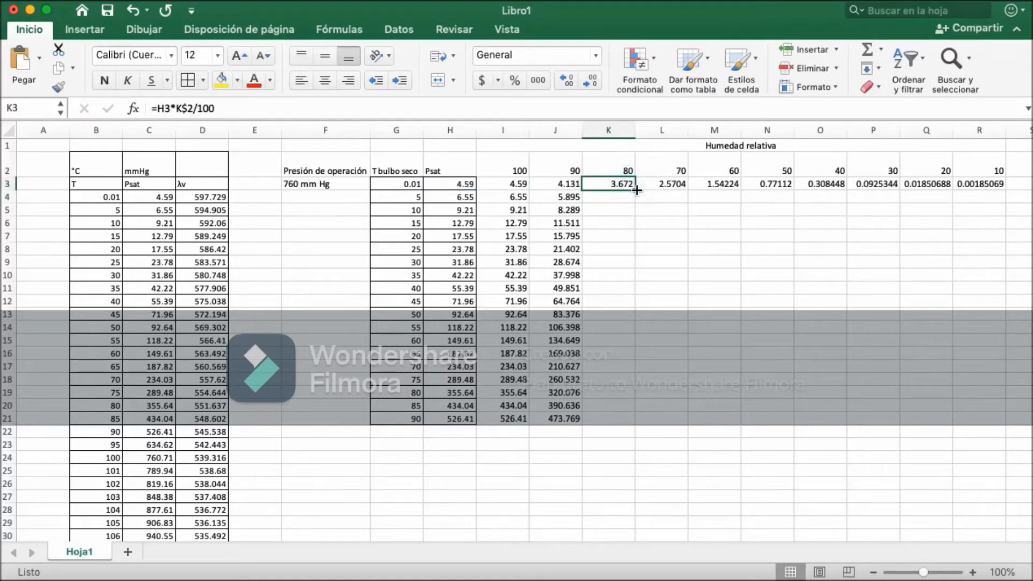
pyautogui.doubleClick(633, 190)
# Step: Change the L3 formula to =H3*L$2/100 so it references the Psat column
pyautogui.click(648, 184)
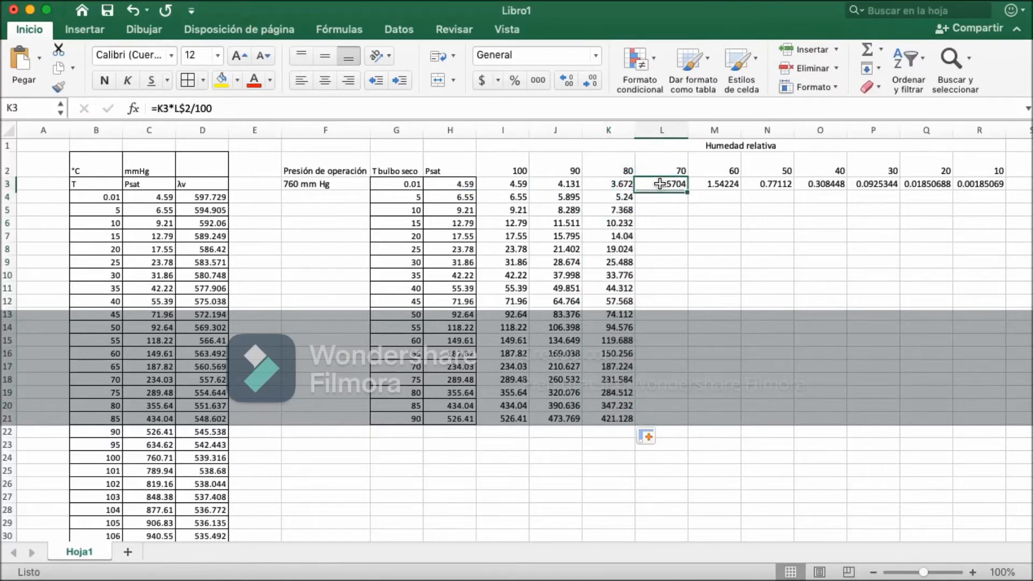
pyautogui.doubleClick(648, 184)
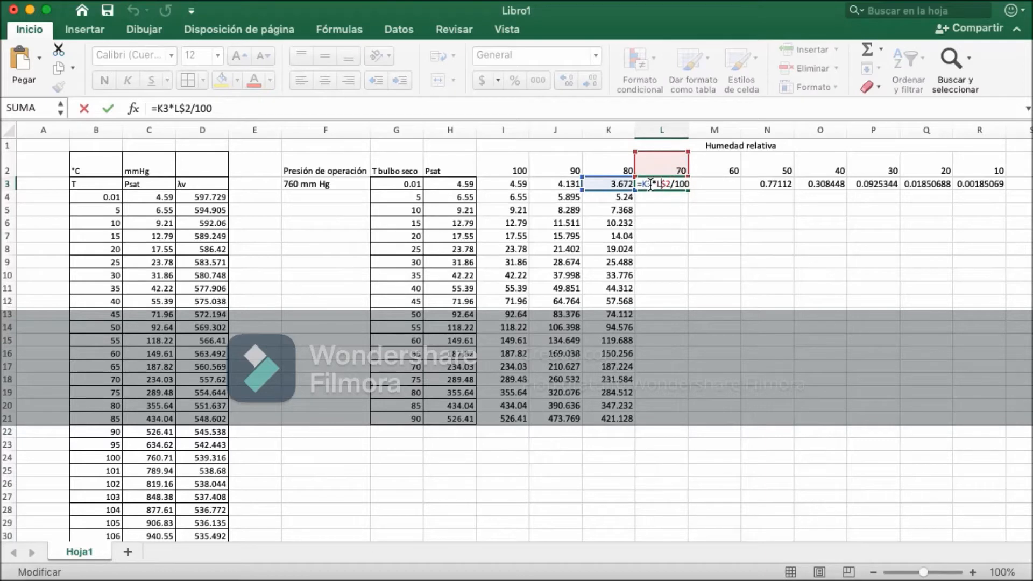
pyautogui.moveTo(605, 179); pyautogui.dragTo(467, 185)
pyautogui.press('Return')
# Step: Apply borders to every cell of the Humedad relativa table in I1:R21
pyautogui.moveTo(526, 143); pyautogui.dragTo(525, 417)
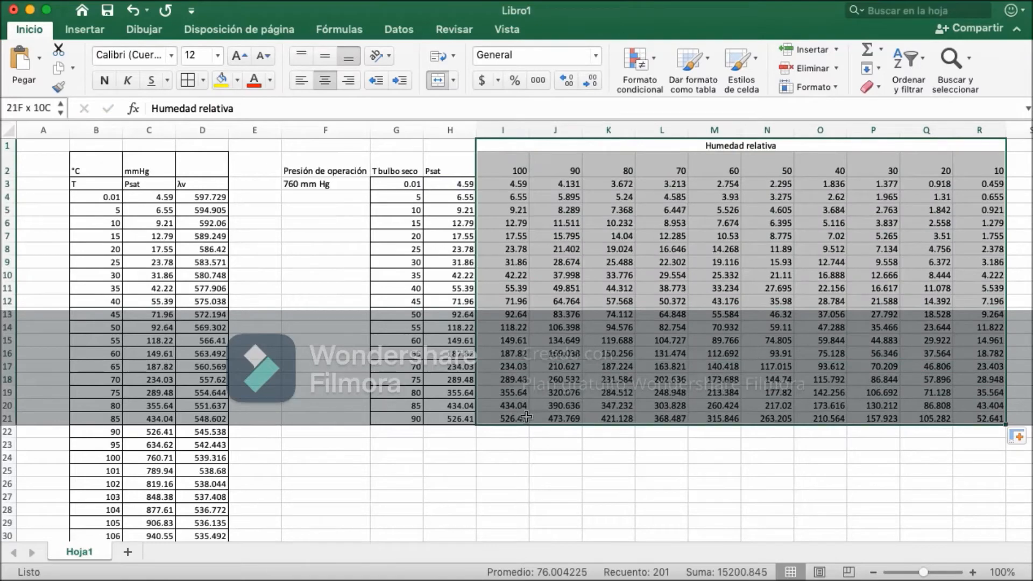
pyautogui.click(187, 80)
# Step: Copy the percentage headings from 100 to 10 in I2:R2 to T2:AC2
pyautogui.hscroll(2, 405, 170)
pyautogui.click(463, 163)
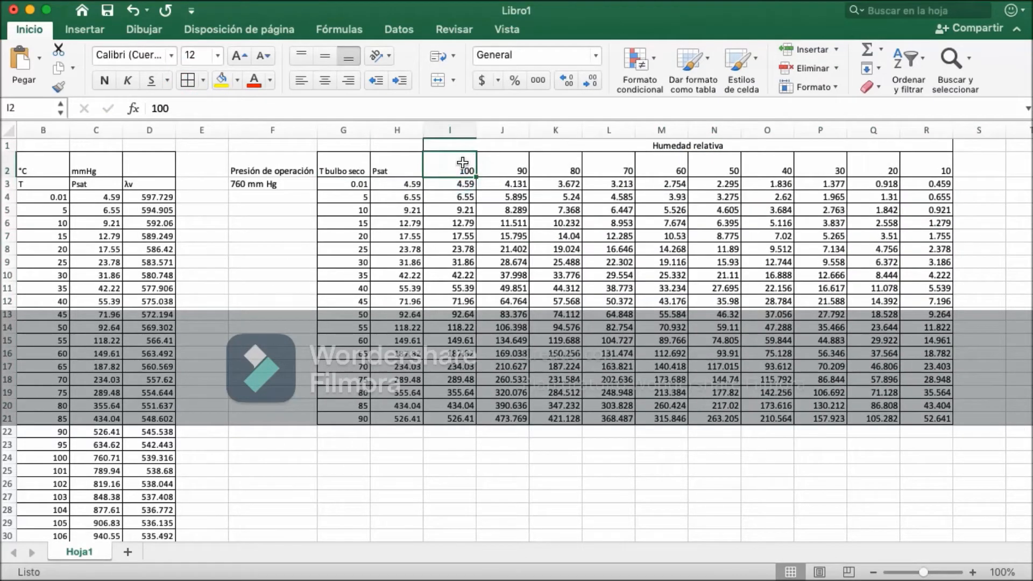
pyautogui.moveTo(463, 162); pyautogui.dragTo(910, 162)
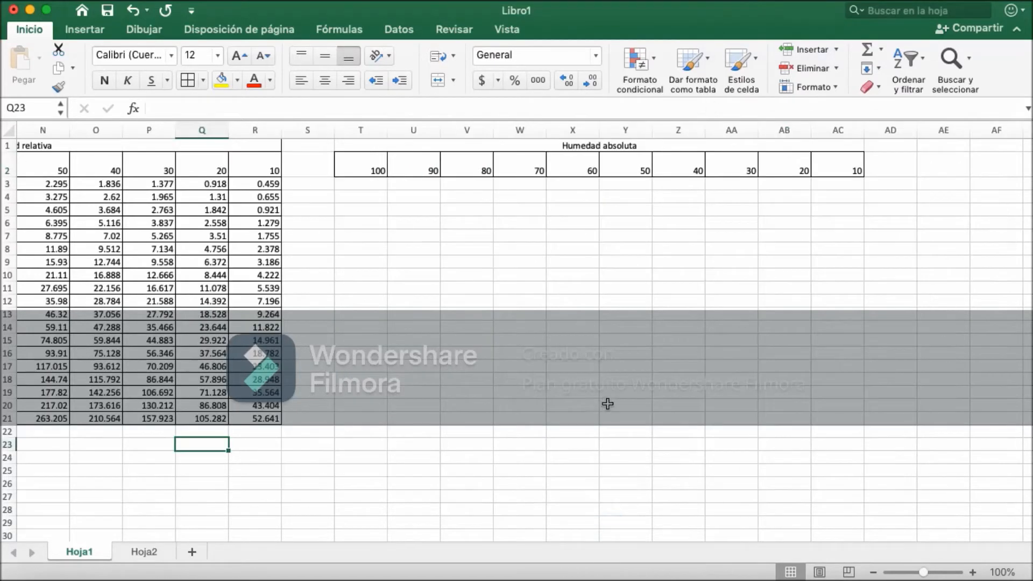
pyautogui.moveTo(592, 526)
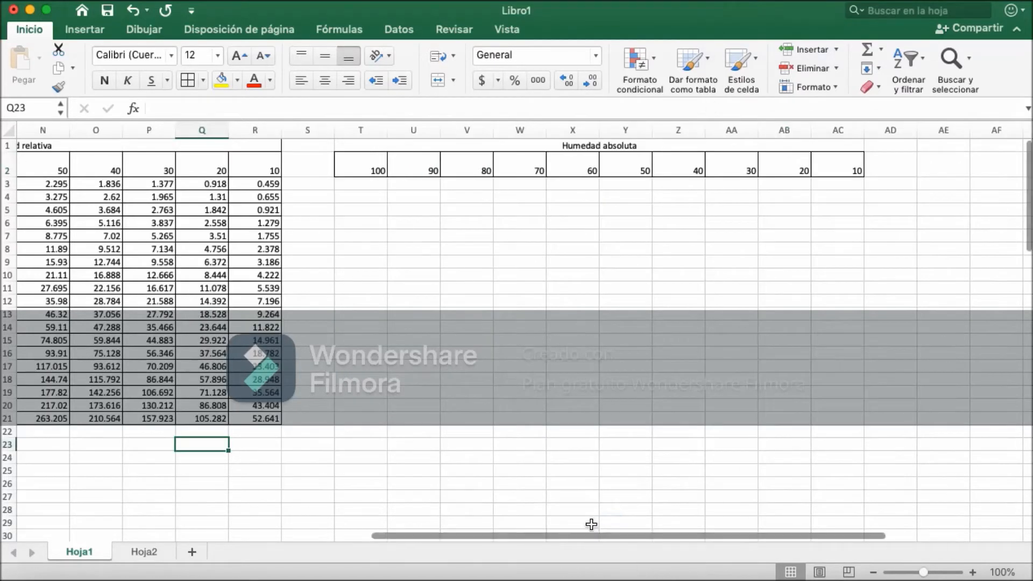
# Step: Enter the absolute humidity formula =I3*0.622/(F$3-I3) in T3 and fill it down to T21
pyautogui.moveTo(595, 534); pyautogui.dragTo(422, 547)
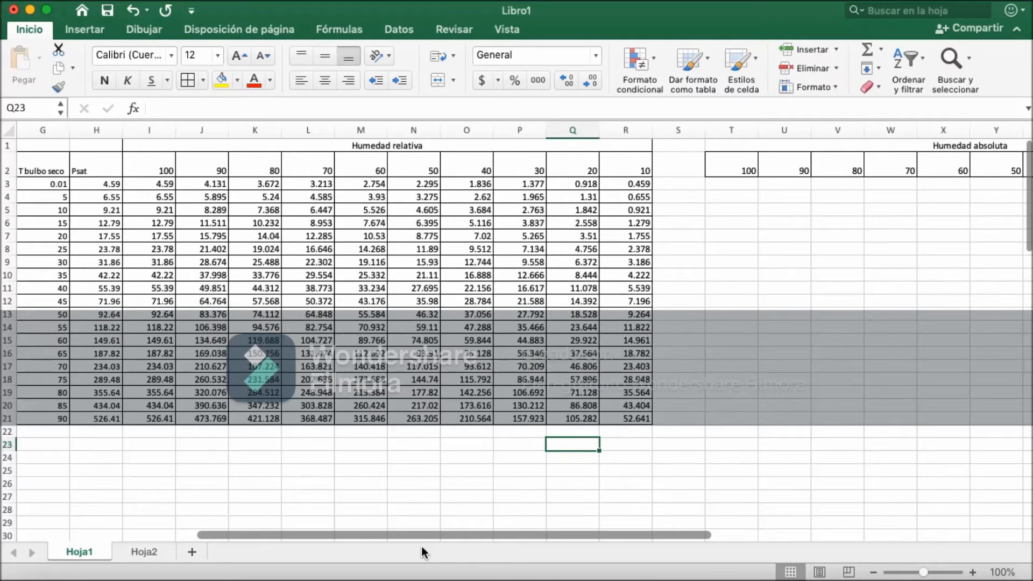
pyautogui.click(749, 184)
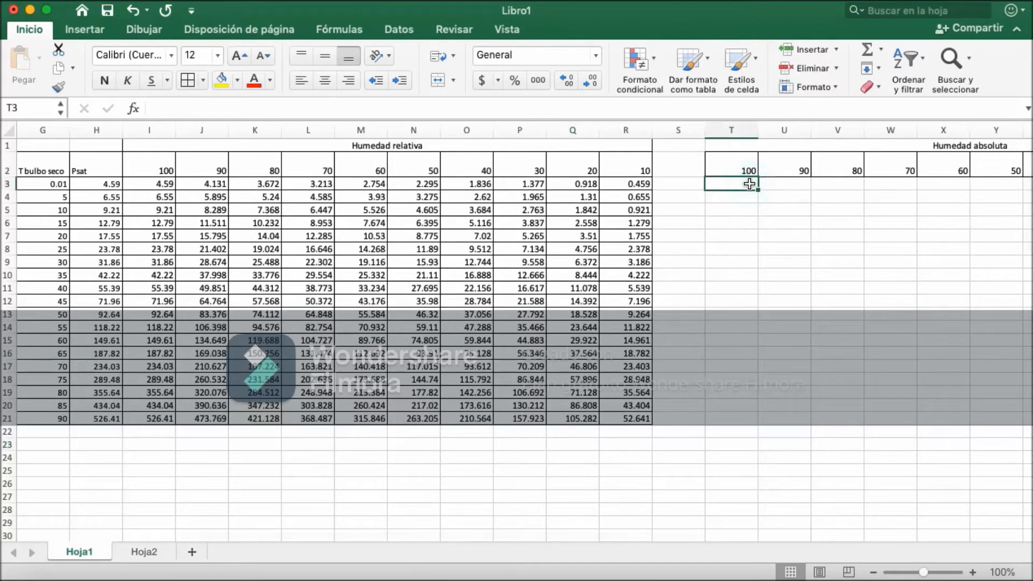
pyautogui.write('=')
pyautogui.click(155, 185)
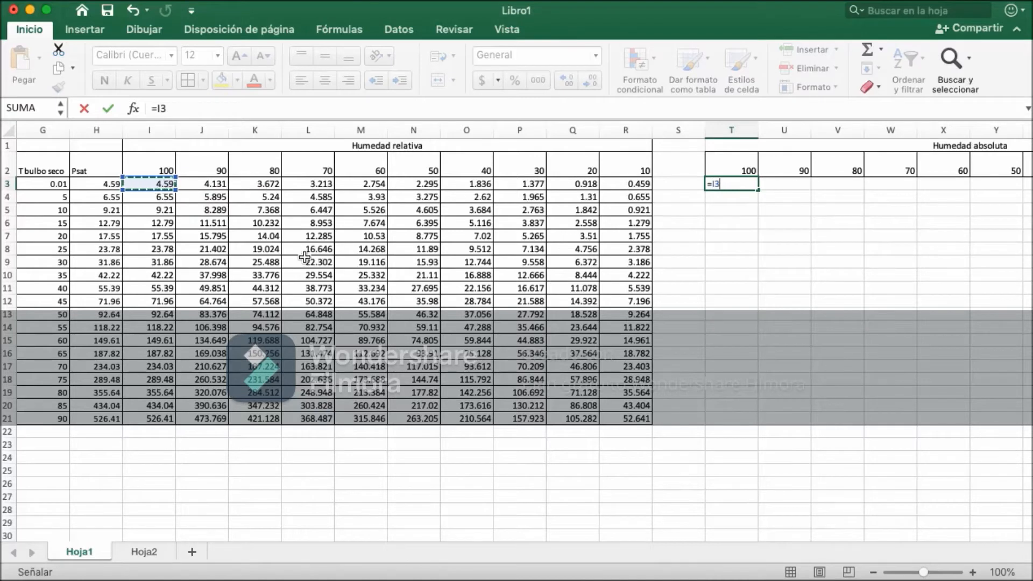
pyautogui.click(187, 111)
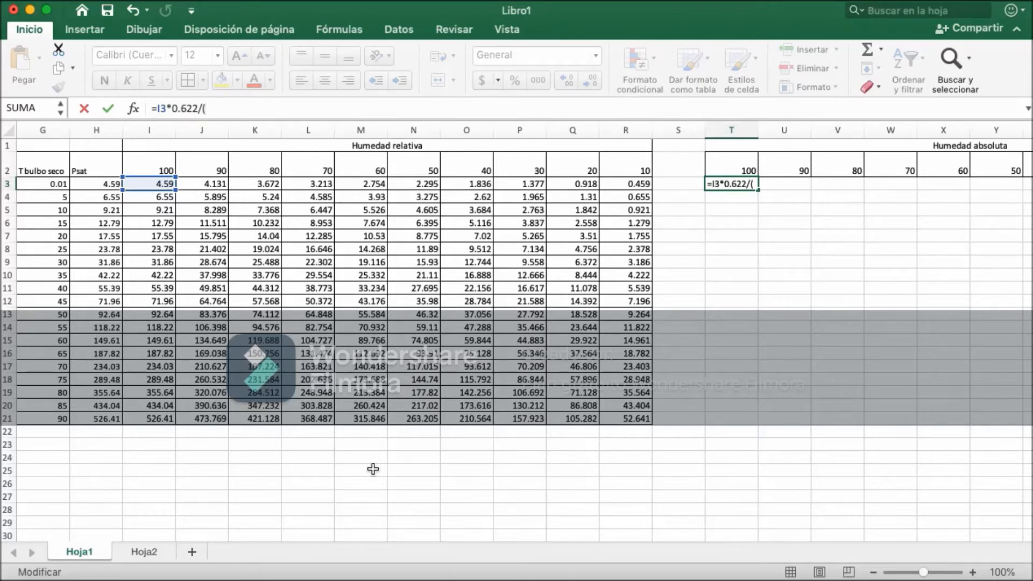
pyautogui.hscroll(-2, 352, 542)
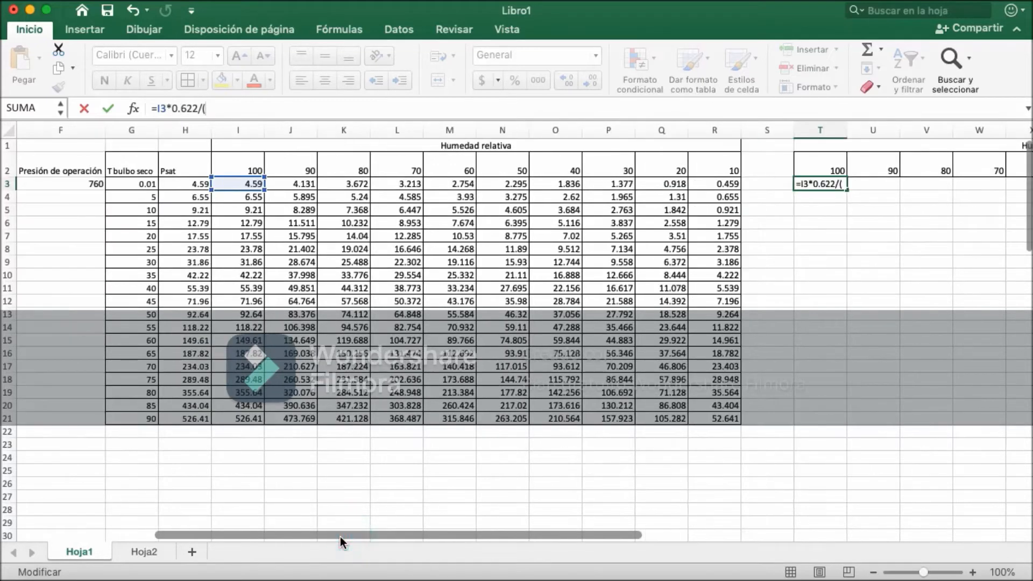
pyautogui.click(70, 184)
pyautogui.click(243, 109)
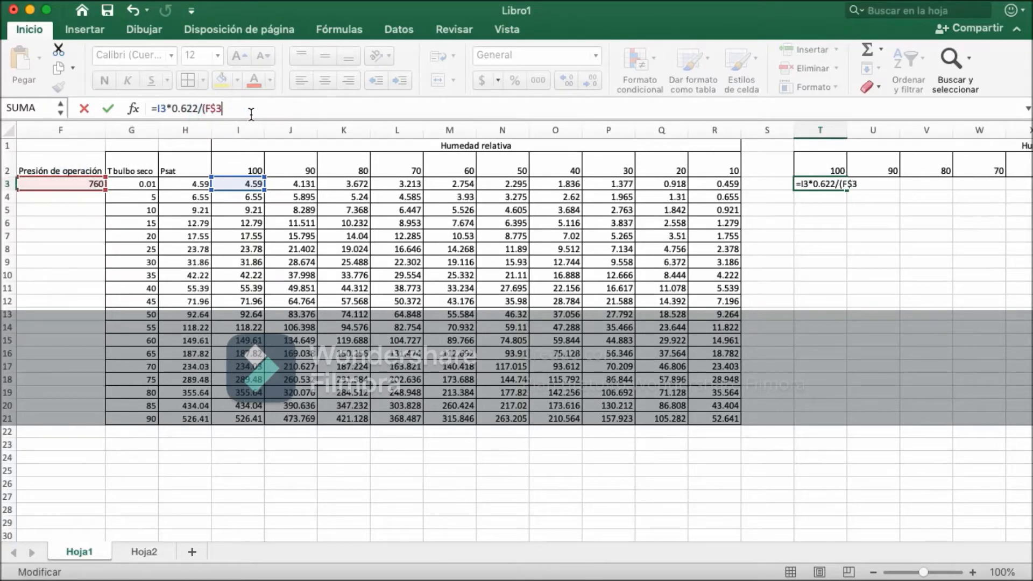
pyautogui.click(244, 185)
pyautogui.write(')')
pyautogui.press('Return')
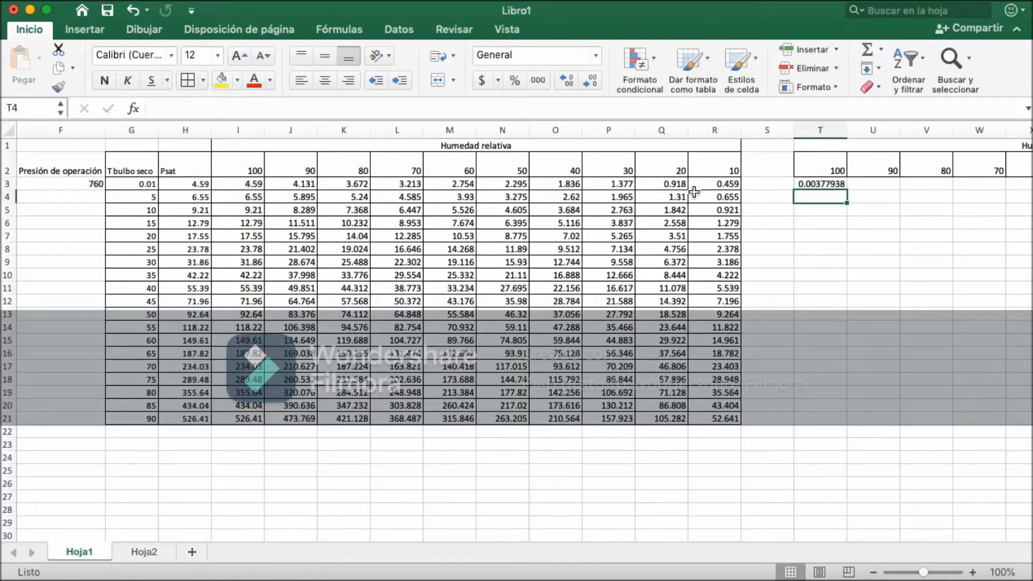
pyautogui.click(839, 186)
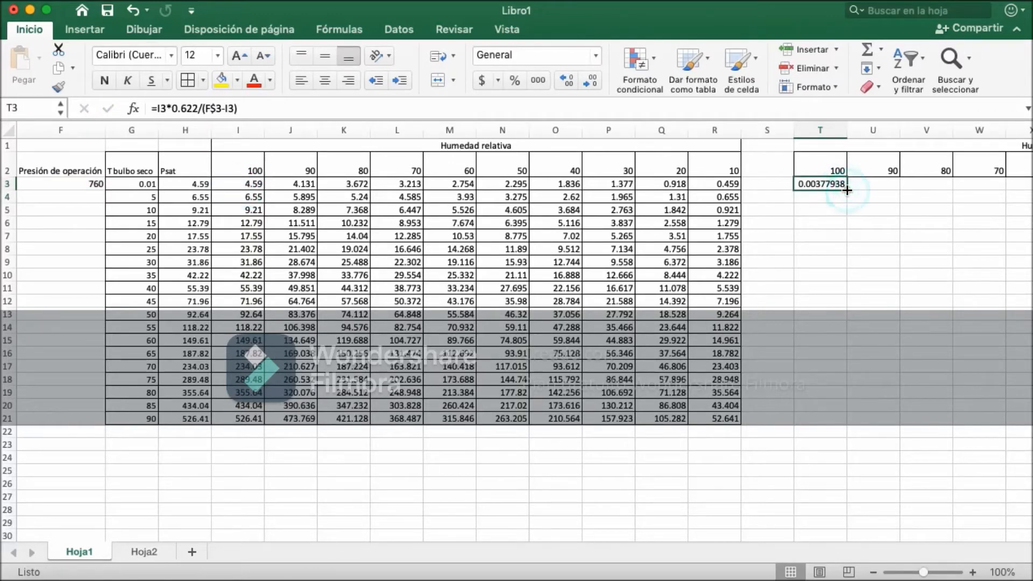
pyautogui.moveTo(846, 190); pyautogui.dragTo(818, 418)
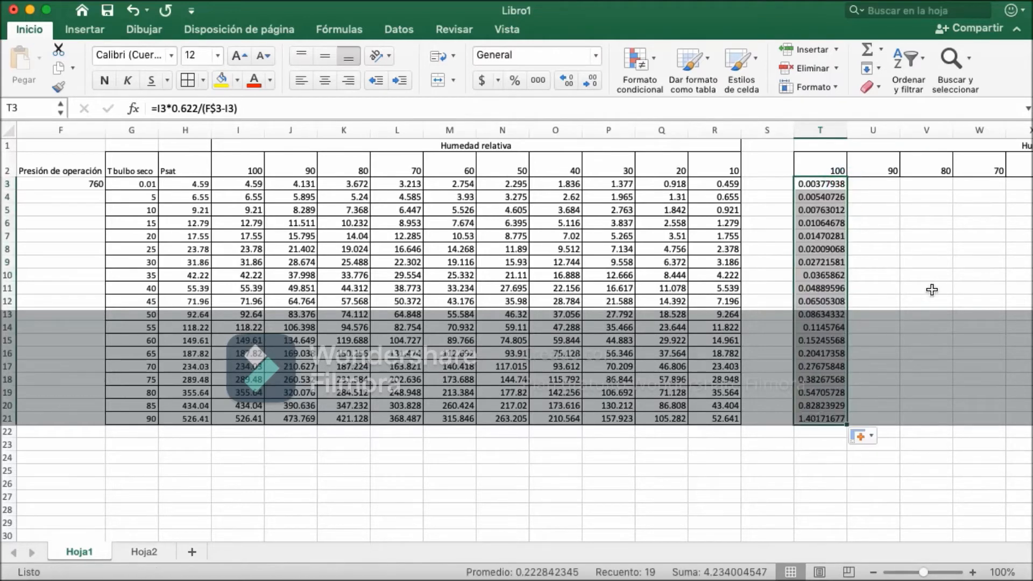
# Step: Extend the T3 formula into U3 and correct it to =J3*0.622/(F$3-J3) so it references the operating pressure
pyautogui.click(865, 185)
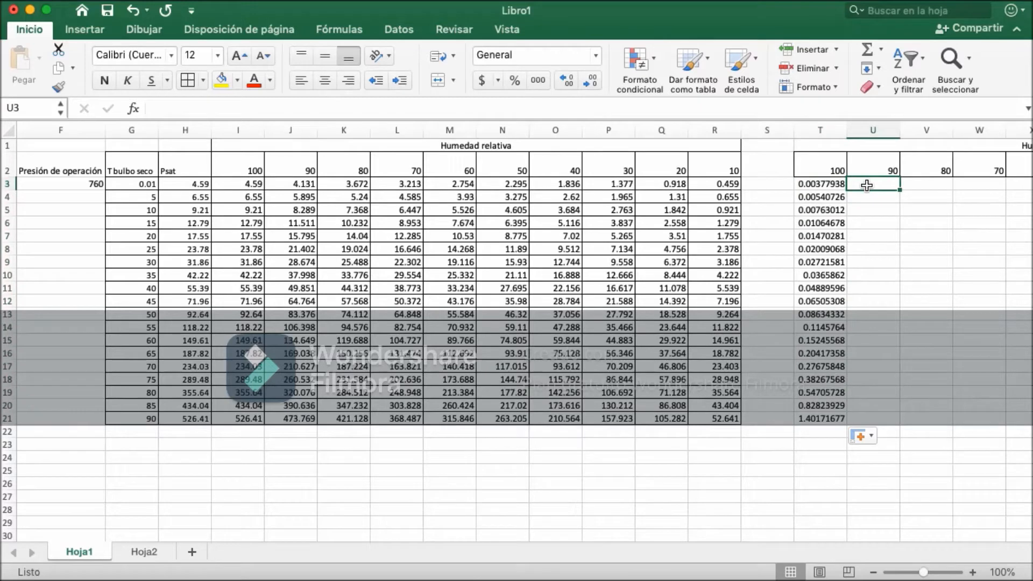
pyautogui.click(823, 184)
pyautogui.moveTo(846, 189); pyautogui.dragTo(876, 185)
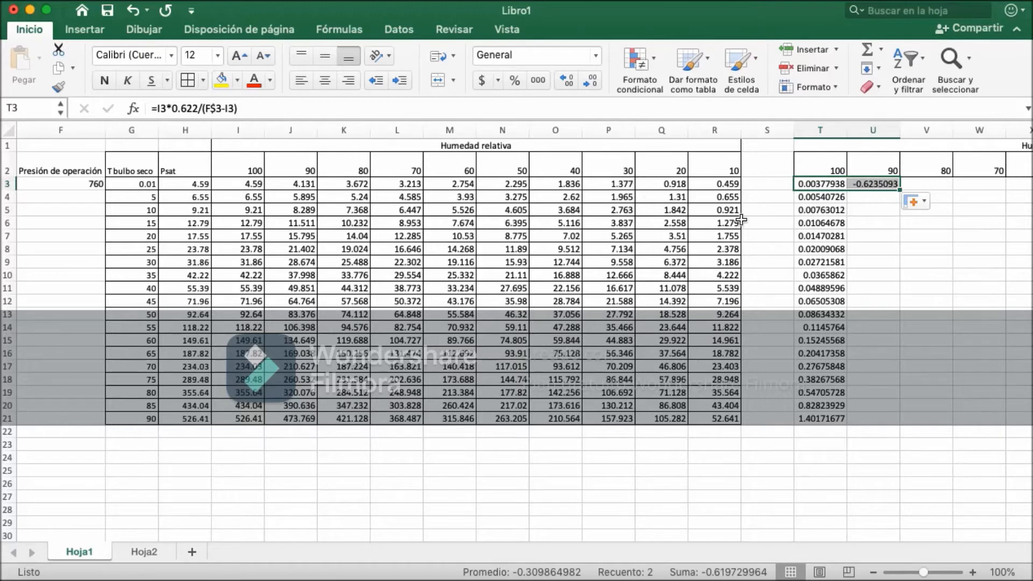
pyautogui.click(876, 184)
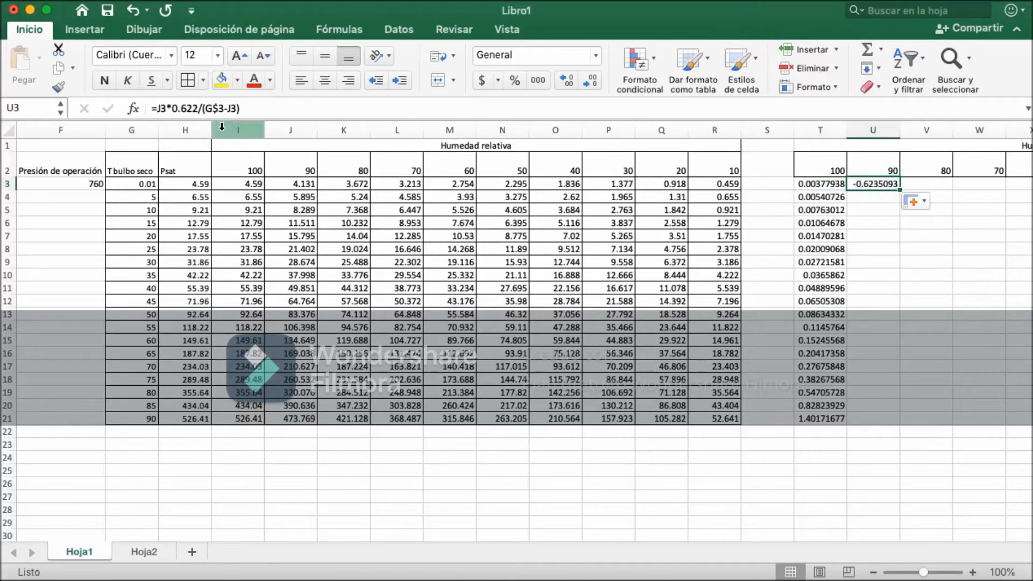
pyautogui.click(214, 108)
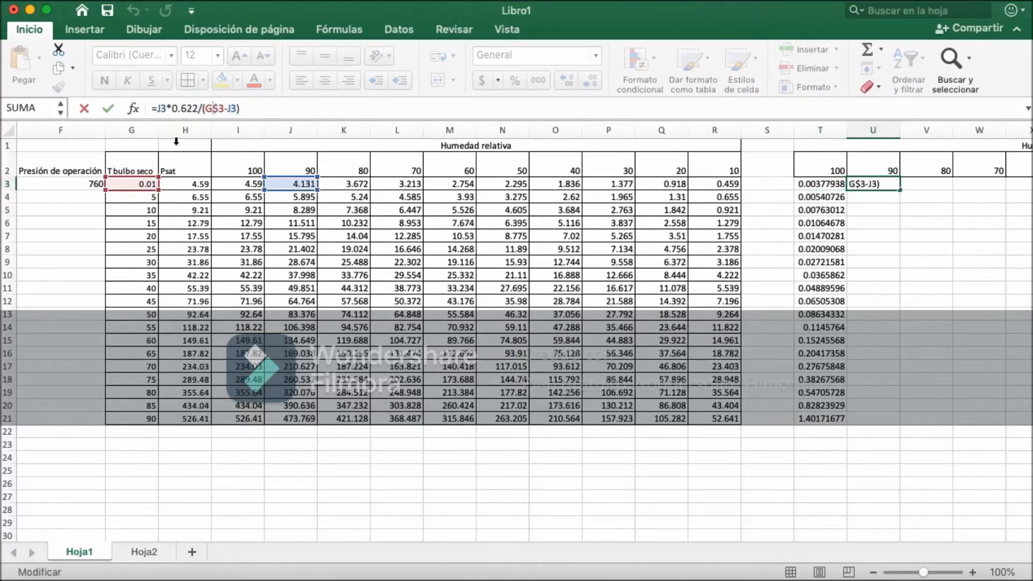
pyautogui.moveTo(138, 182); pyautogui.dragTo(96, 184)
pyautogui.click(850, 184)
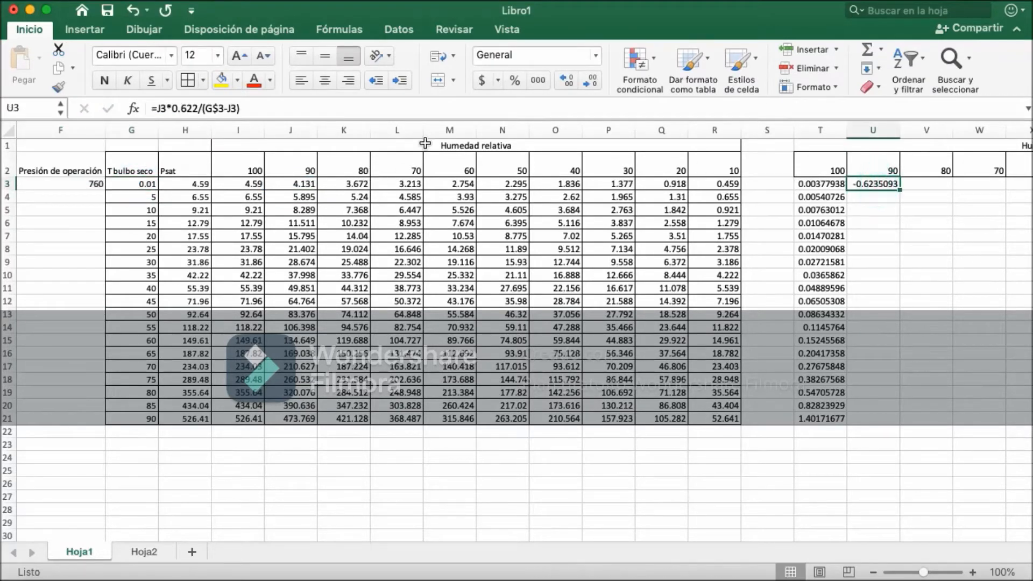
pyautogui.click(222, 109)
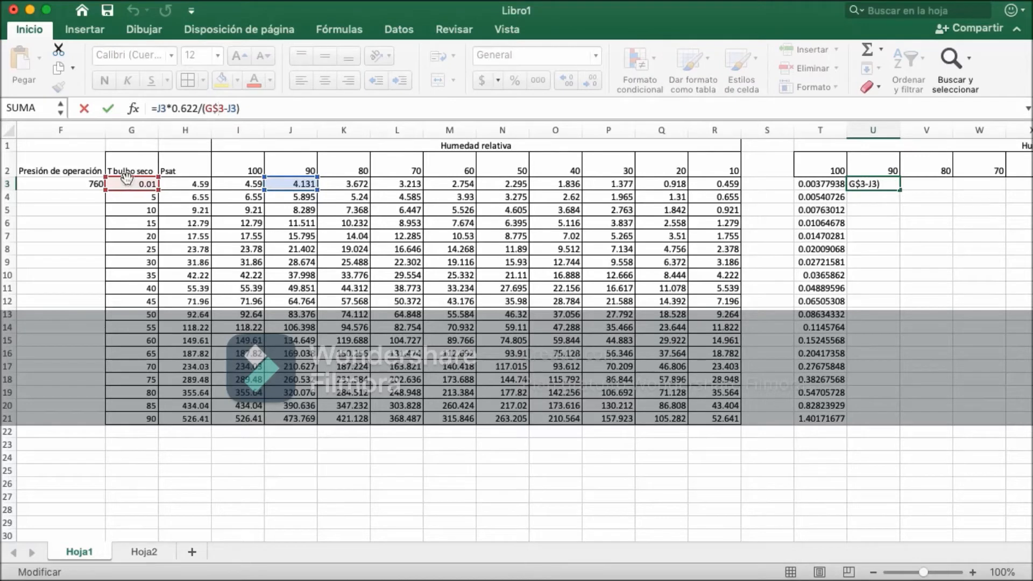
pyautogui.moveTo(127, 182); pyautogui.dragTo(86, 179)
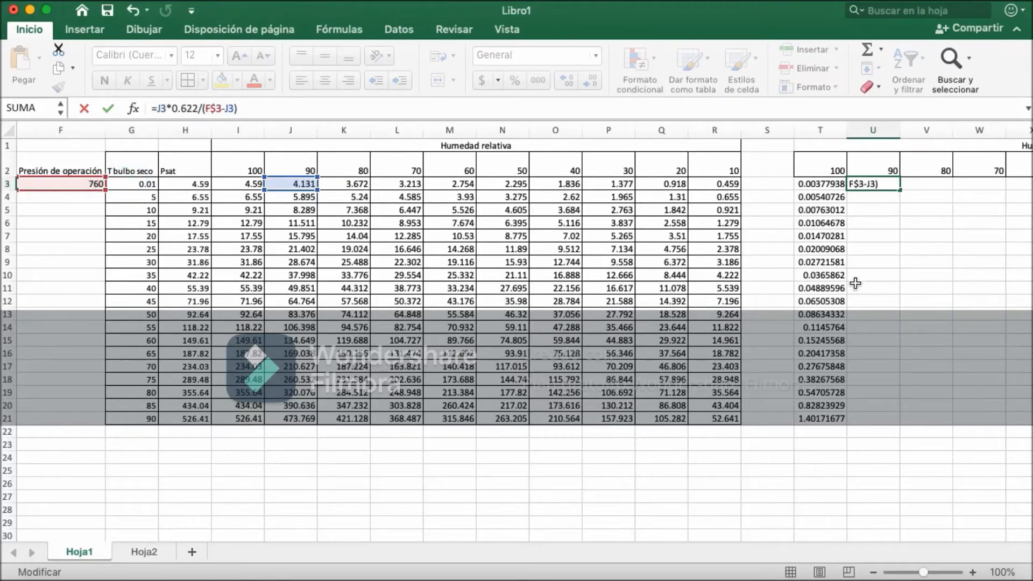
pyautogui.press('Return')
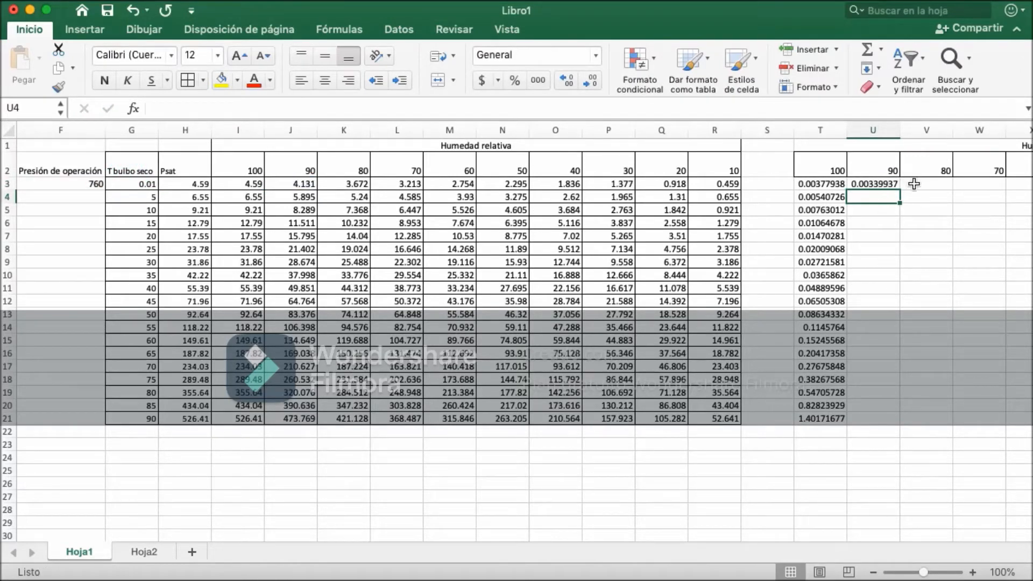
# Step: Extend the U3 formula across to AC3 and change the V3 formula to =K3*0.622/(F$3-K3)
pyautogui.click(889, 184)
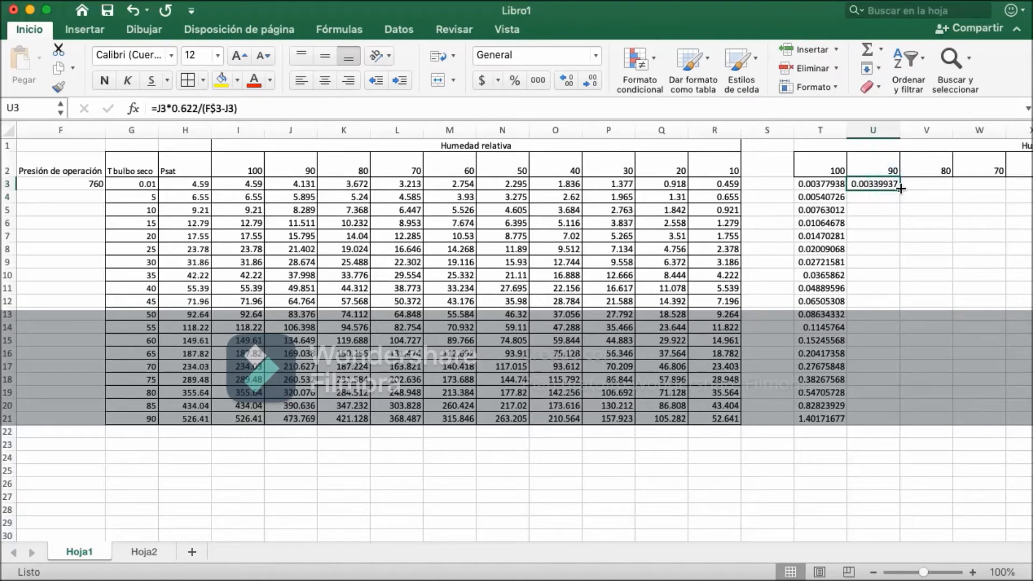
pyautogui.moveTo(899, 189); pyautogui.dragTo(964, 196)
pyautogui.click(573, 183)
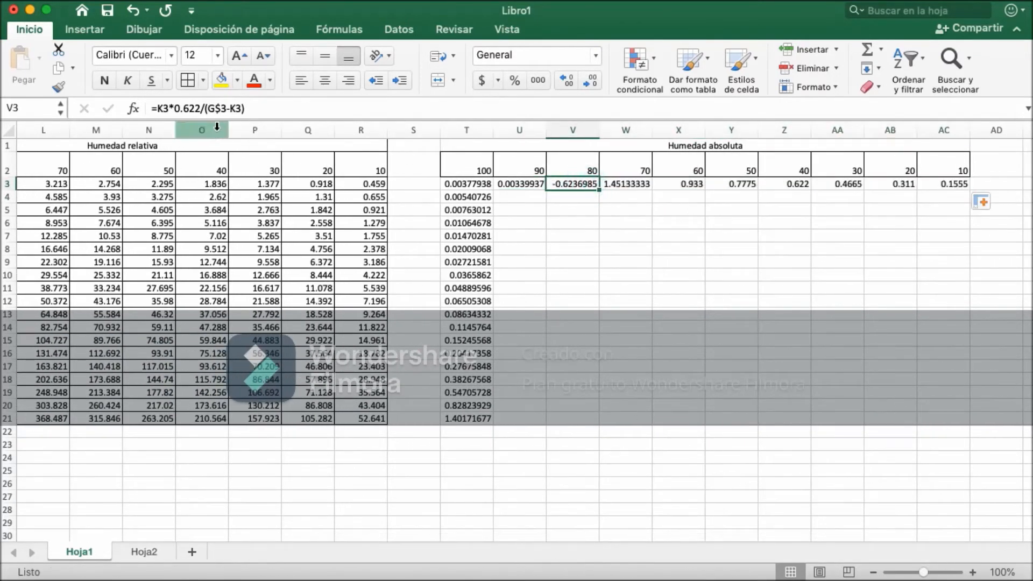
pyautogui.click(214, 108)
pyautogui.moveTo(411, 531); pyautogui.dragTo(276, 534)
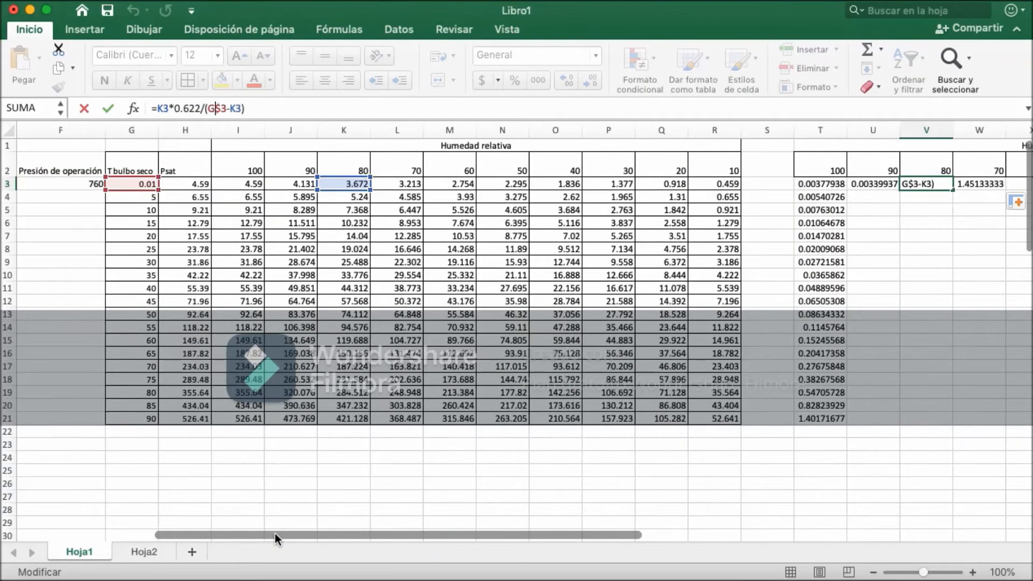
pyautogui.moveTo(143, 177); pyautogui.dragTo(91, 178)
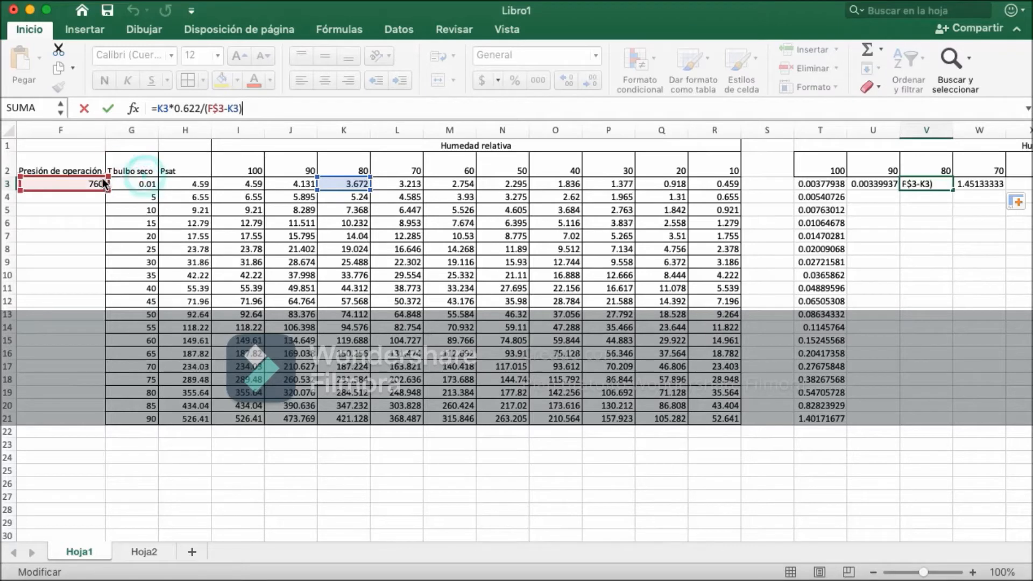
pyautogui.press('Return')
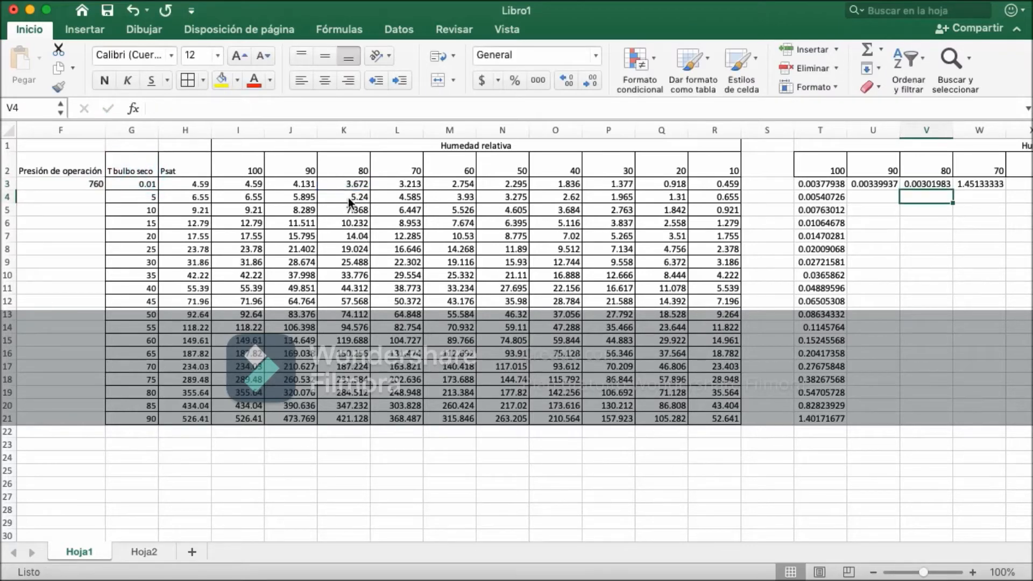
# Step: Correct the W3:AC3 formulas to reference F$3 and fill columns U to X down to row 21
pyautogui.press('Up')
pyautogui.press('Right')
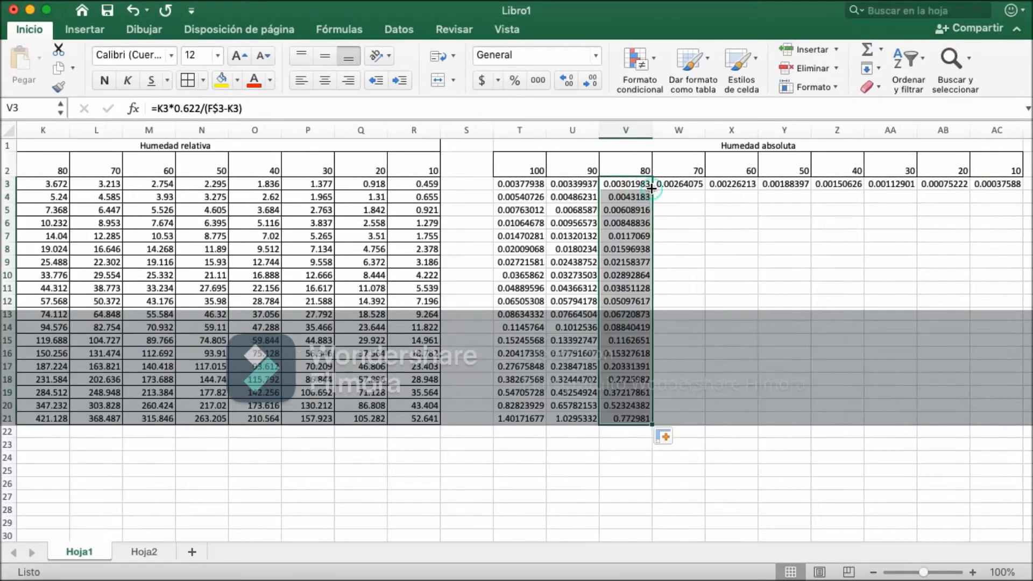
pyautogui.click(701, 185)
pyautogui.doubleClick(703, 188)
pyautogui.press('Right')
pyautogui.click(770, 188)
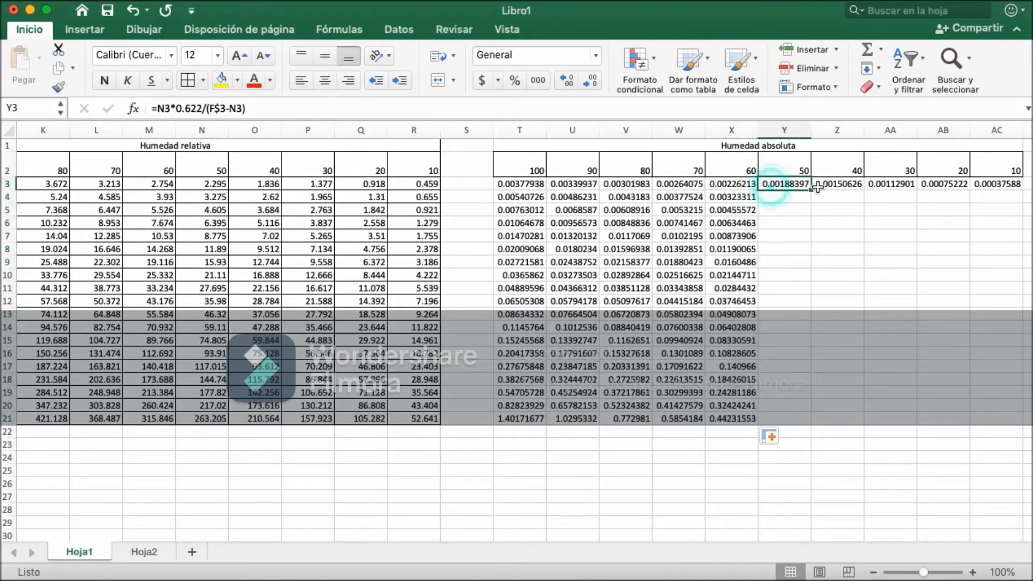
# Step: Fill the absolute humidity formulas for 50 to 10 percent in Y3:AC3 down to row 21
pyautogui.doubleClick(809, 189)
pyautogui.click(829, 187)
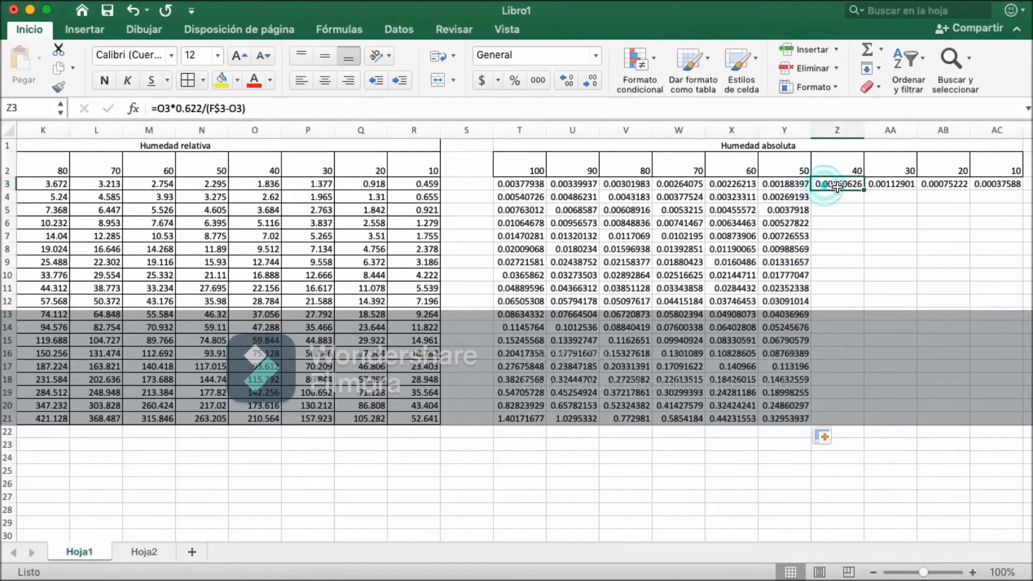
pyautogui.doubleClick(862, 188)
pyautogui.click(913, 185)
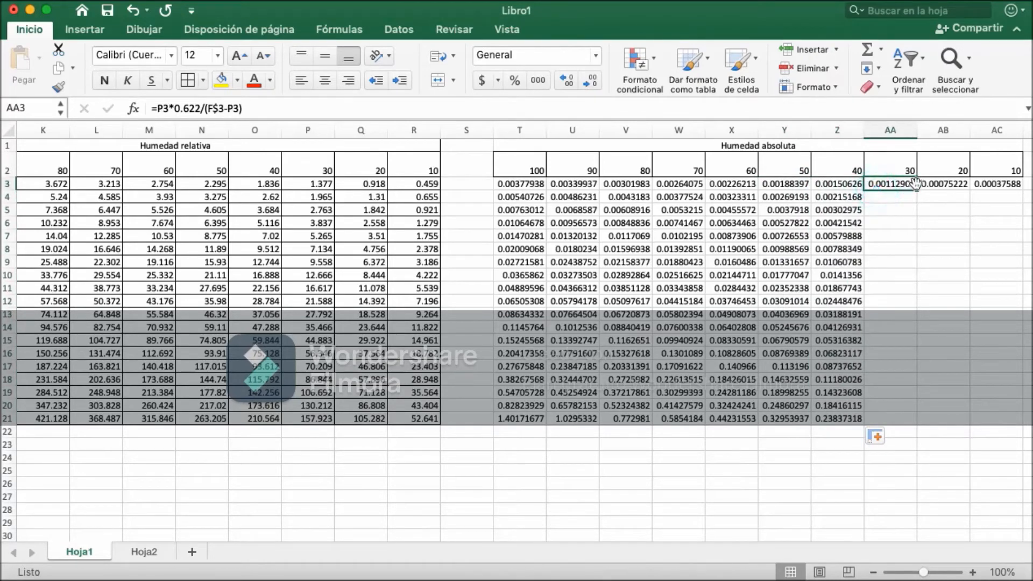
pyautogui.doubleClick(915, 188)
pyautogui.click(965, 185)
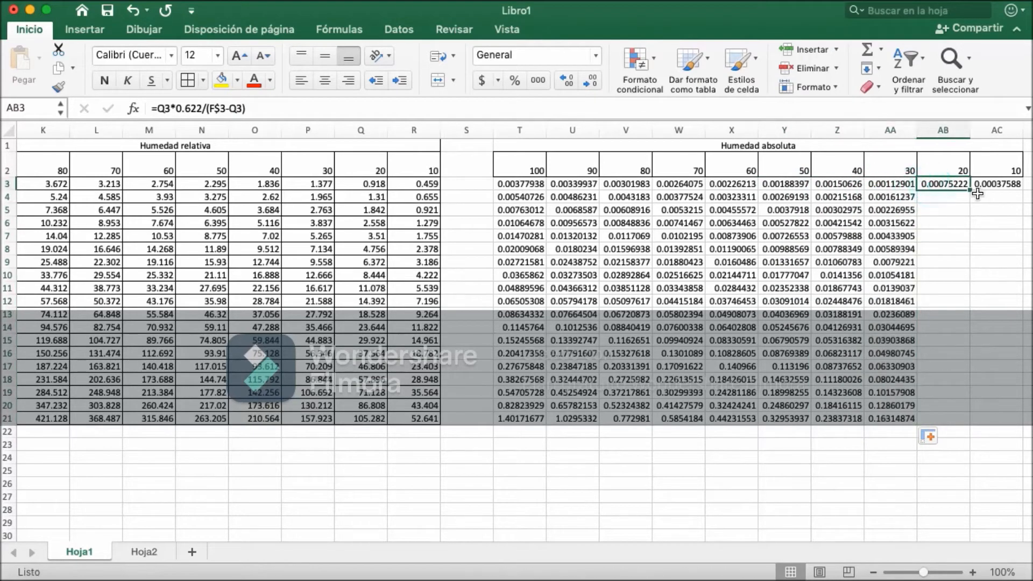
pyautogui.doubleClick(967, 188)
pyautogui.click(1016, 184)
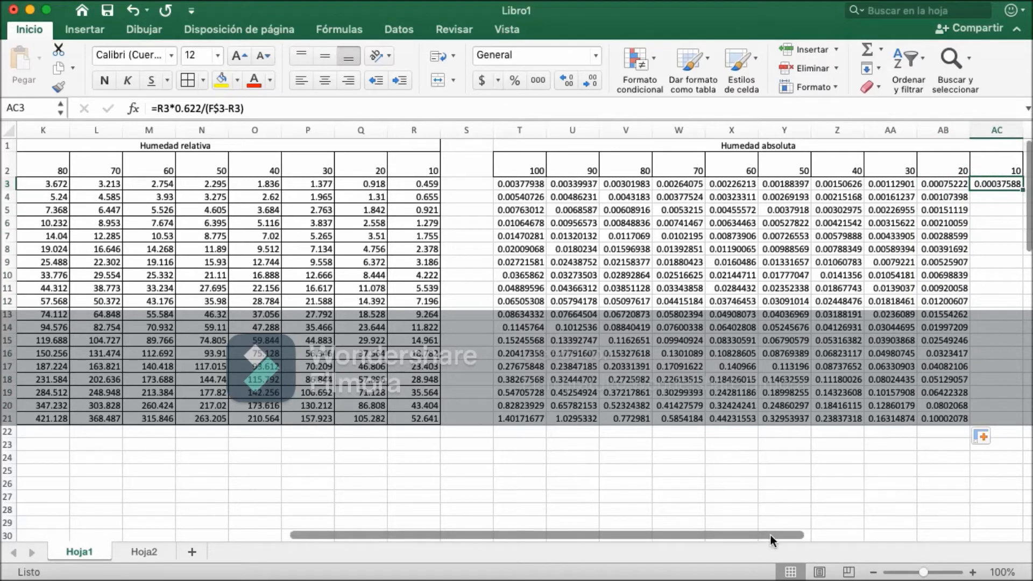
pyautogui.moveTo(771, 535); pyautogui.dragTo(805, 534)
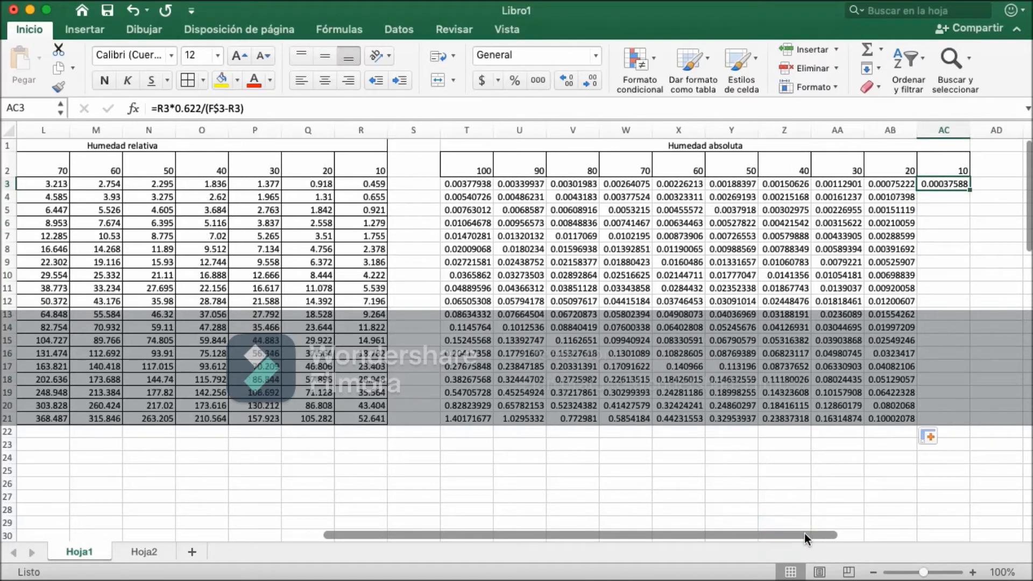
pyautogui.doubleClick(969, 190)
# Step: Apply borders to every cell in T3:AC21 and insert a blank column before the Humedad absoluta table
pyautogui.click(472, 187)
pyautogui.moveTo(471, 187); pyautogui.dragTo(944, 418)
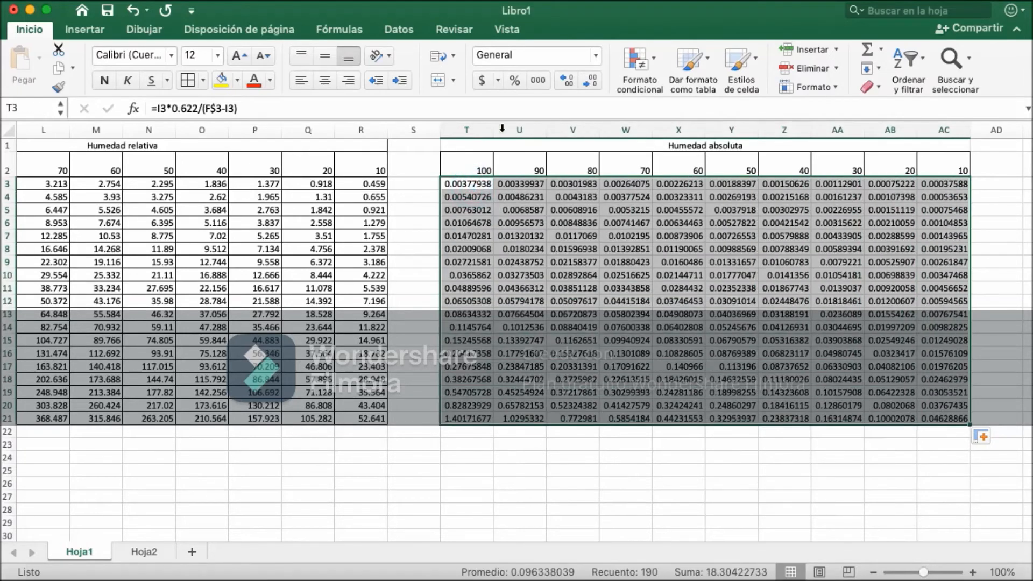
pyautogui.click(186, 80)
pyautogui.click(444, 444)
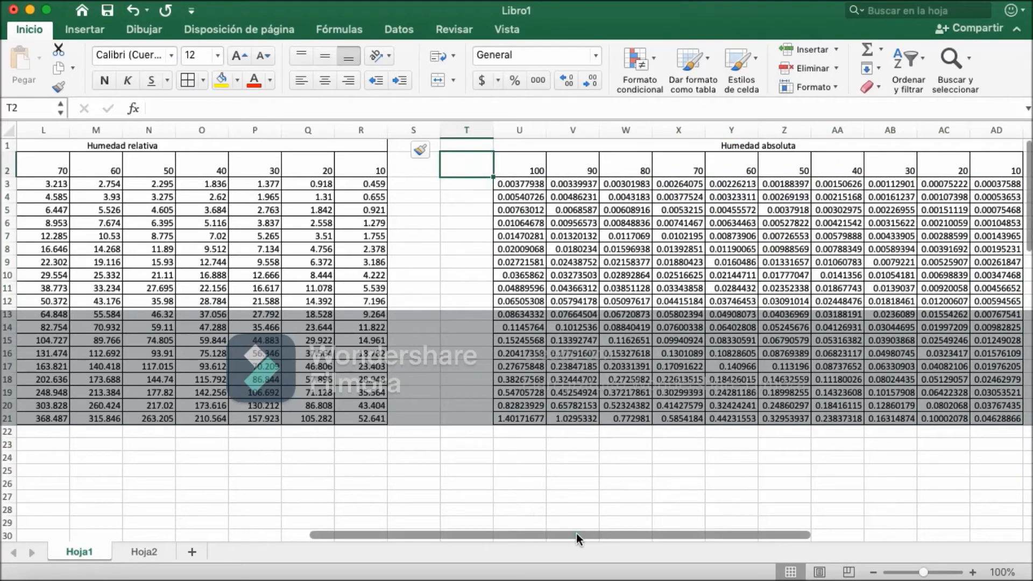
# Step: Copy the T bulbo seco column from G2:G21 into T2:T21 beside the Humedad absoluta table
pyautogui.moveTo(576, 534); pyautogui.dragTo(404, 538)
pyautogui.moveTo(193, 170); pyautogui.dragTo(182, 417)
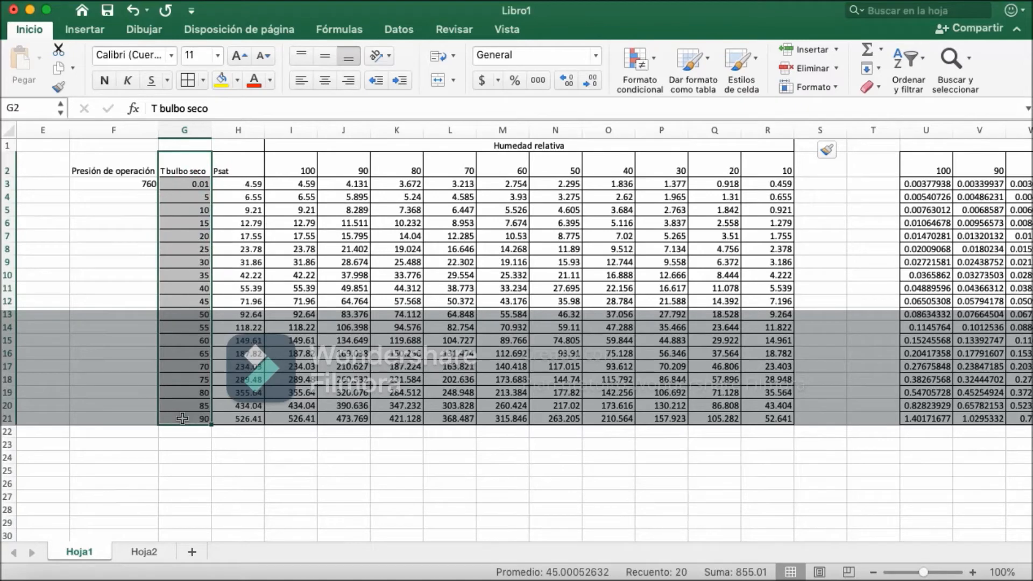
pyautogui.press('super+c')
pyautogui.click(881, 164)
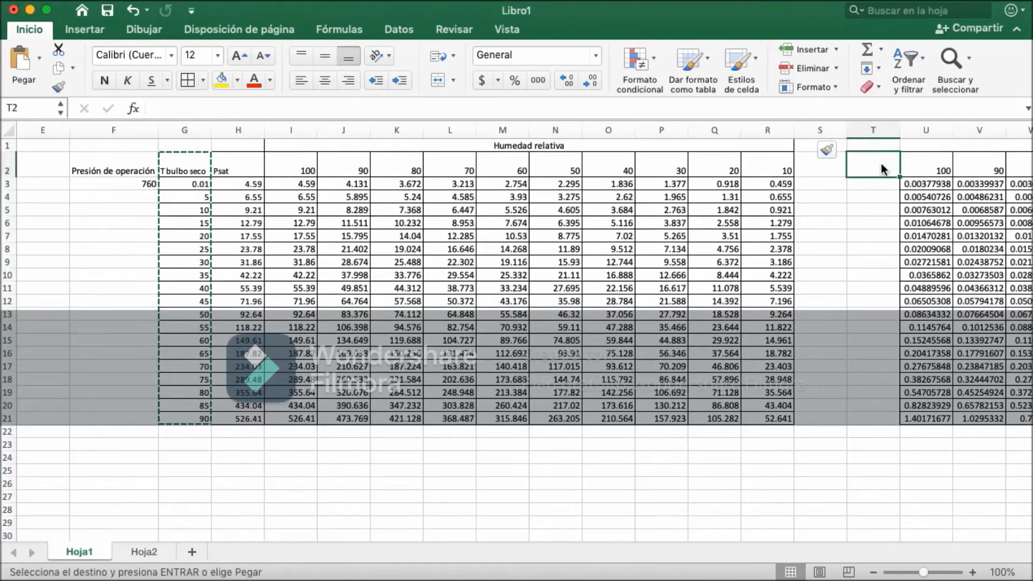
pyautogui.press('super+v')
# Step: Insert a smooth-line scatter chart from T3:AD21 and place it enlarged below the Humedad absoluta table
pyautogui.moveTo(581, 537); pyautogui.dragTo(799, 533)
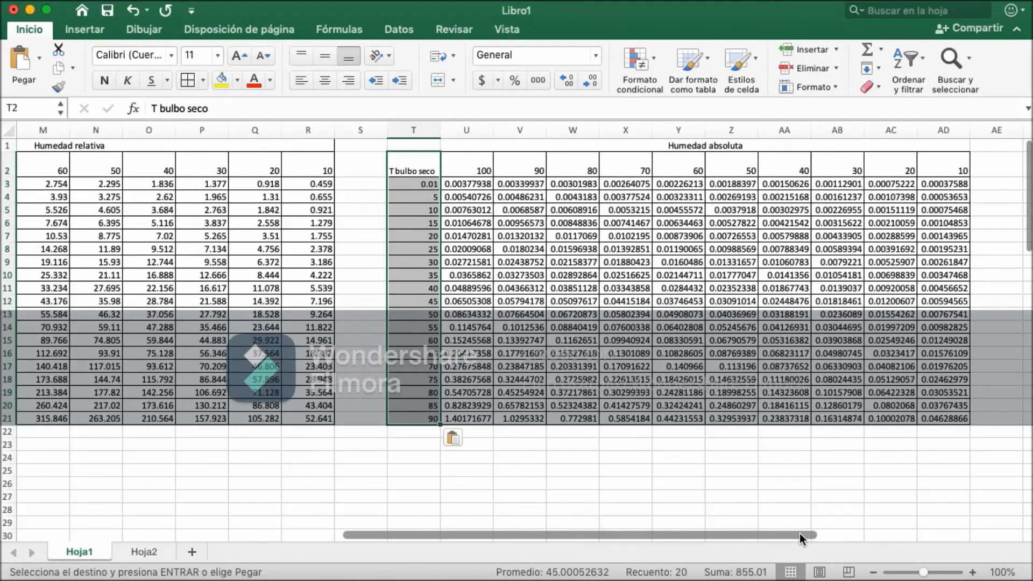
pyautogui.click(427, 185)
pyautogui.moveTo(426, 185); pyautogui.dragTo(946, 419)
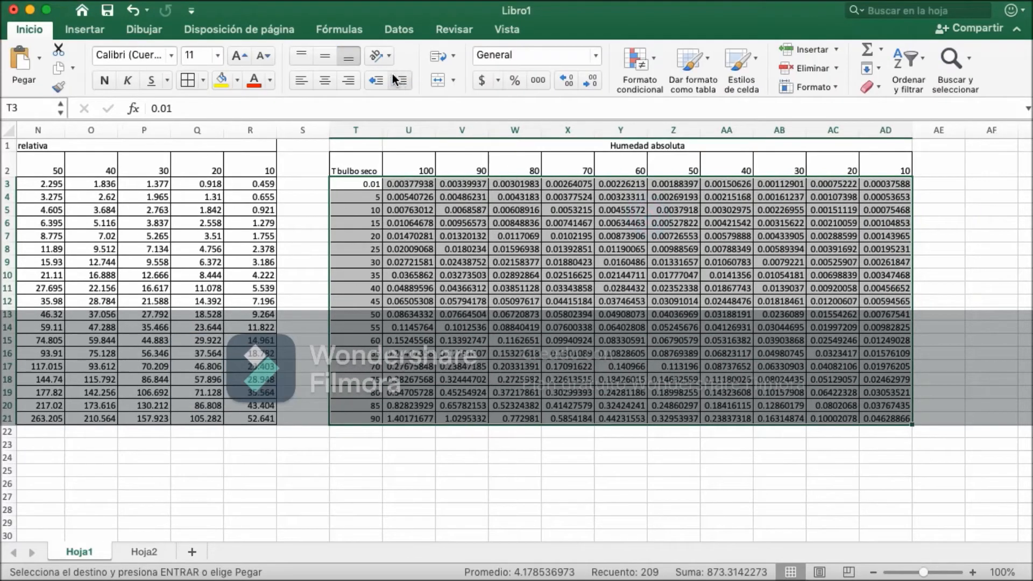
pyautogui.click(86, 29)
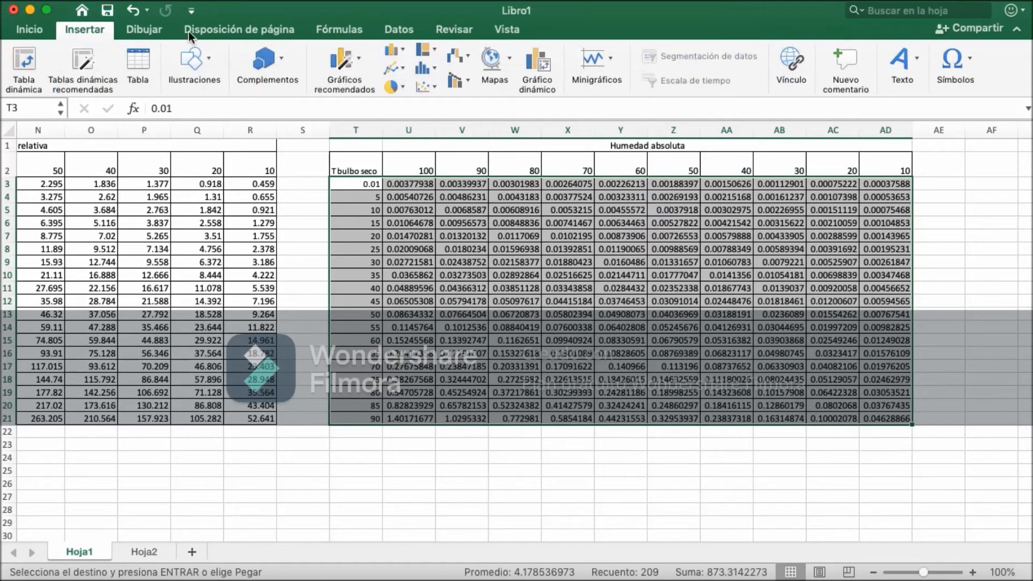
pyautogui.click(435, 88)
pyautogui.click(612, 153)
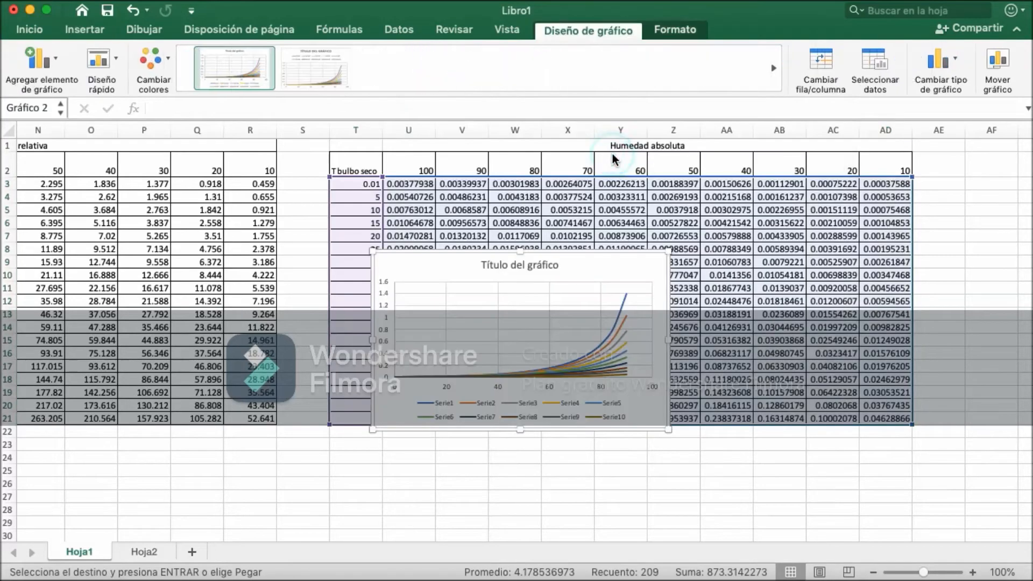
pyautogui.moveTo(607, 271); pyautogui.dragTo(499, 362)
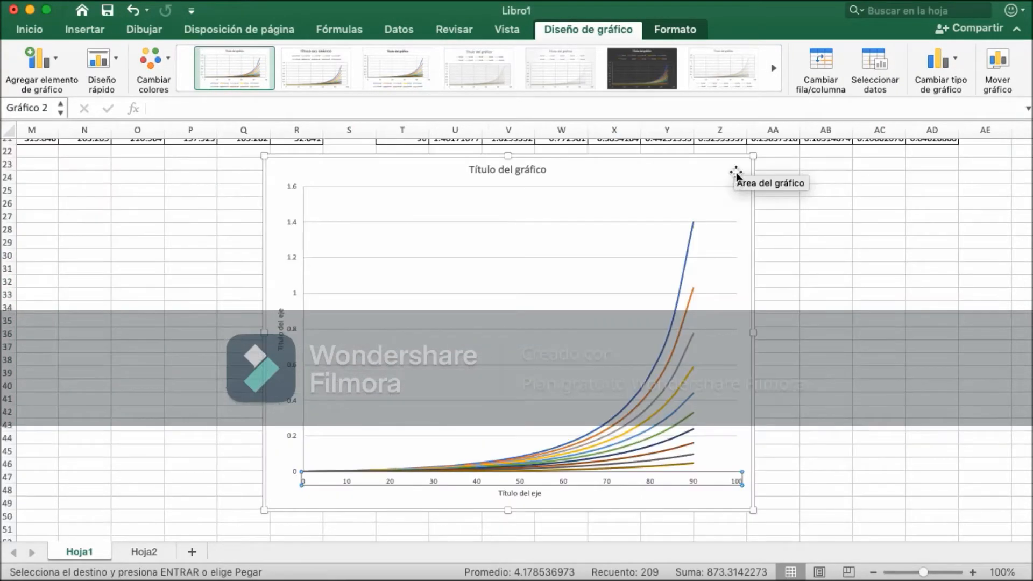
# Step: Set the chart's horizontal axis limits to a minimum of 10 and a maximum of 60
pyautogui.doubleClick(735, 173)
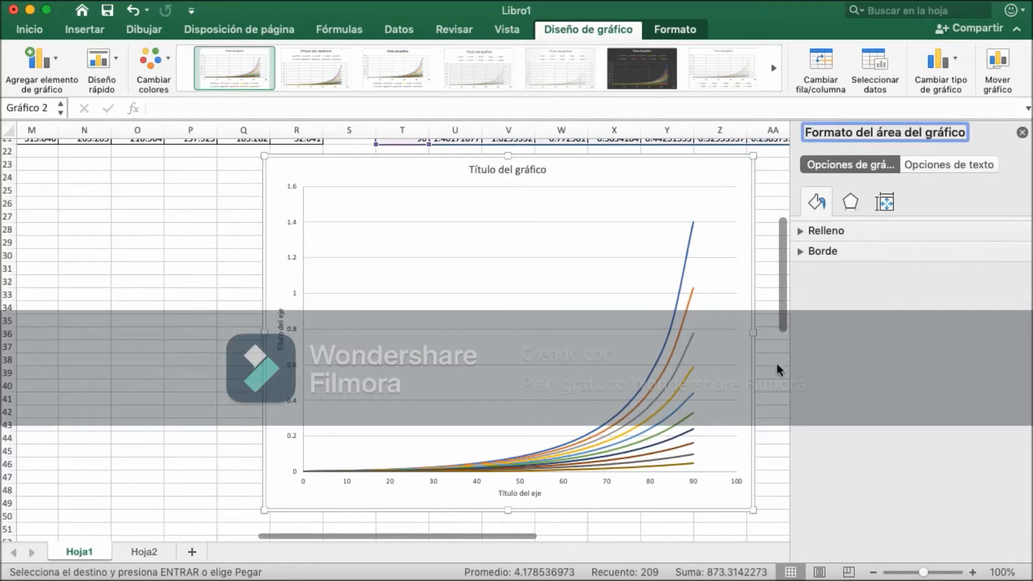
pyautogui.click(691, 479)
pyautogui.click(918, 201)
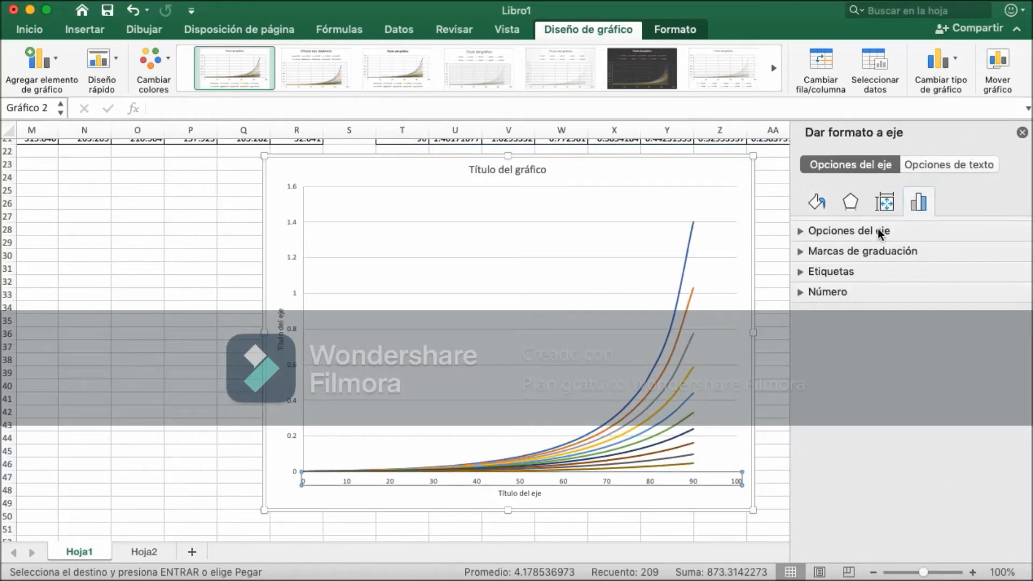
pyautogui.click(887, 229)
pyautogui.click(965, 282)
pyautogui.press('BackSpace')
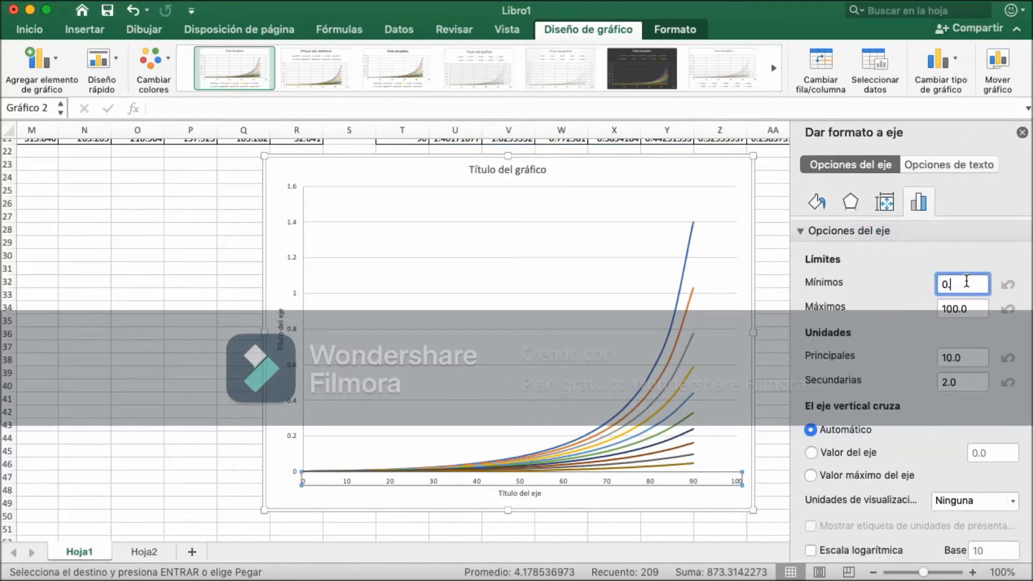
pyautogui.click(966, 307)
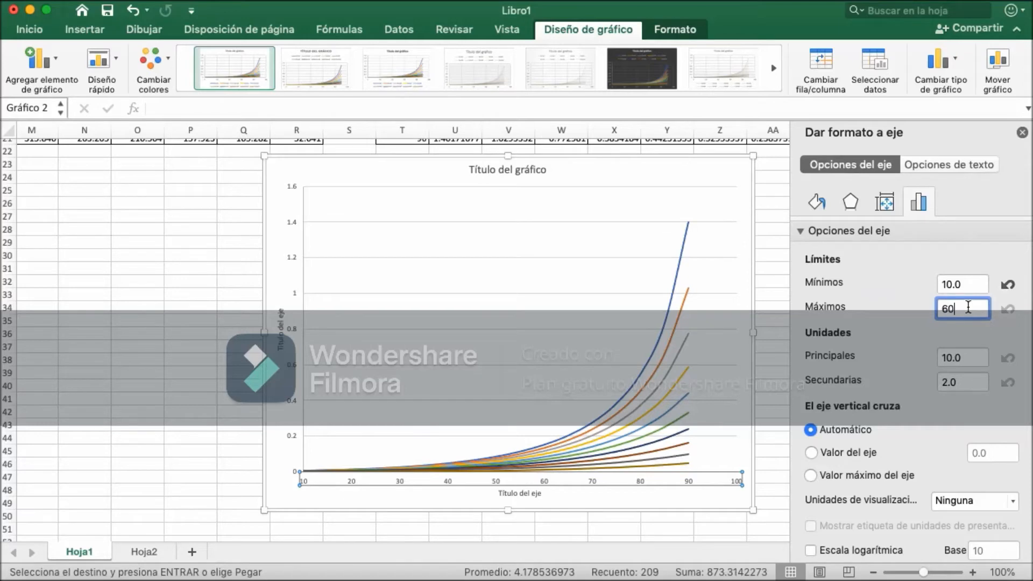
pyautogui.write('60')
# Step: Set the horizontal axis major unit to 10 and edit its minor unit
pyautogui.click(961, 357)
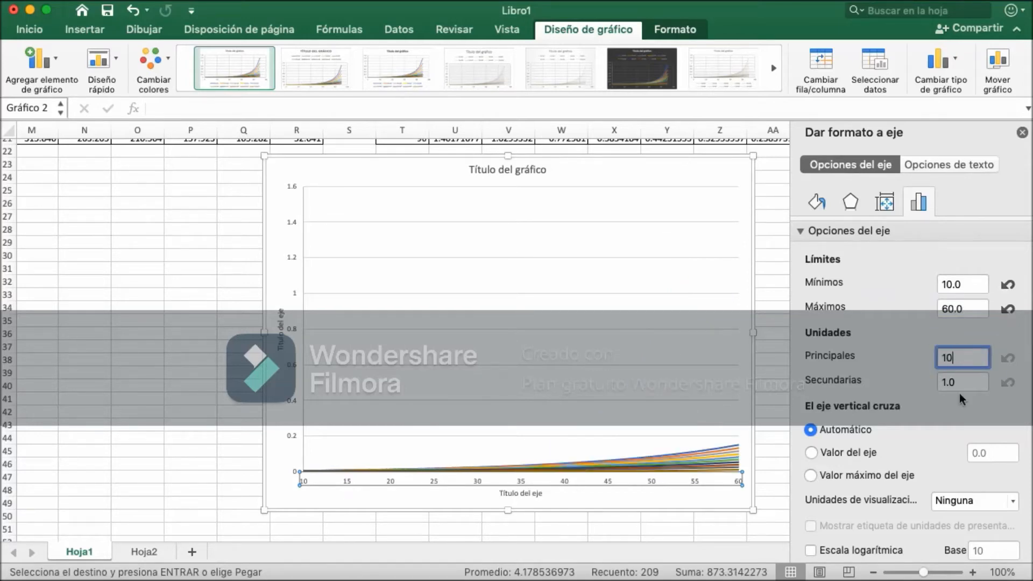
pyautogui.click(955, 383)
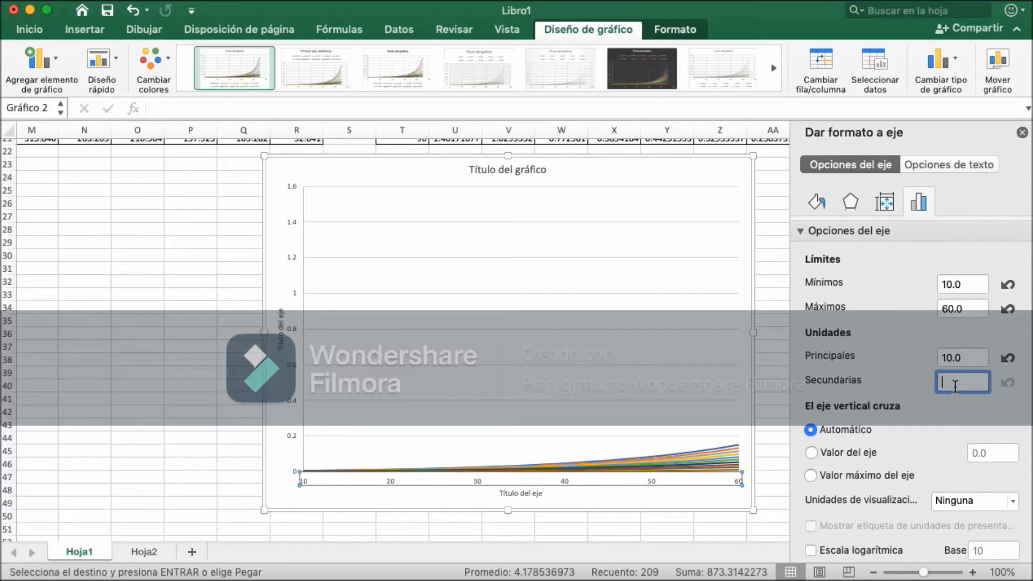
pyautogui.press('Return')
# Step: Set the chart's vertical axis maximum to 0.05, major unit to 0.01 and minor unit to 0.005, and close the axis formatting
pyautogui.click(294, 209)
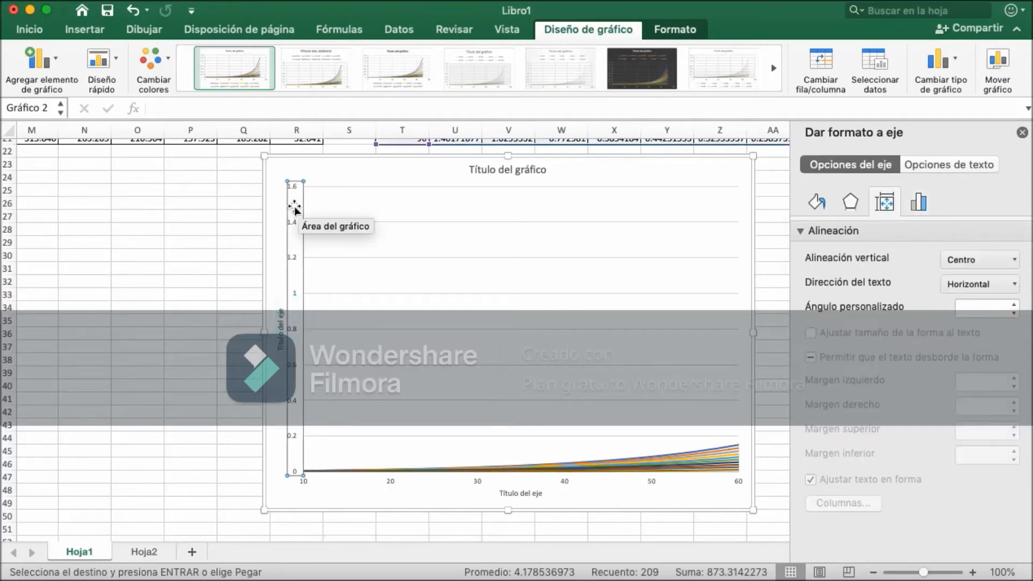
pyautogui.click(918, 204)
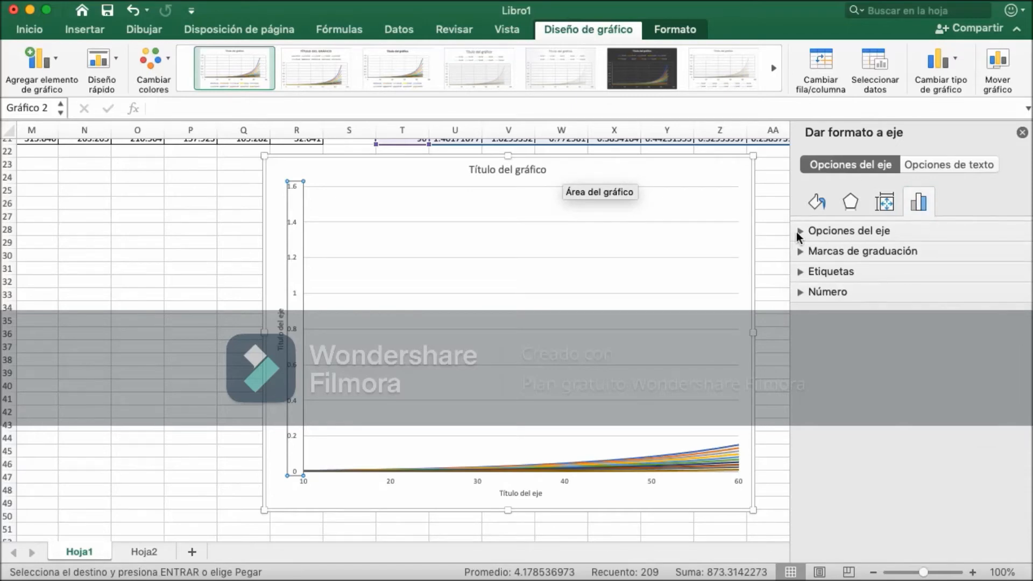
pyautogui.click(800, 231)
pyautogui.click(949, 283)
pyautogui.click(962, 308)
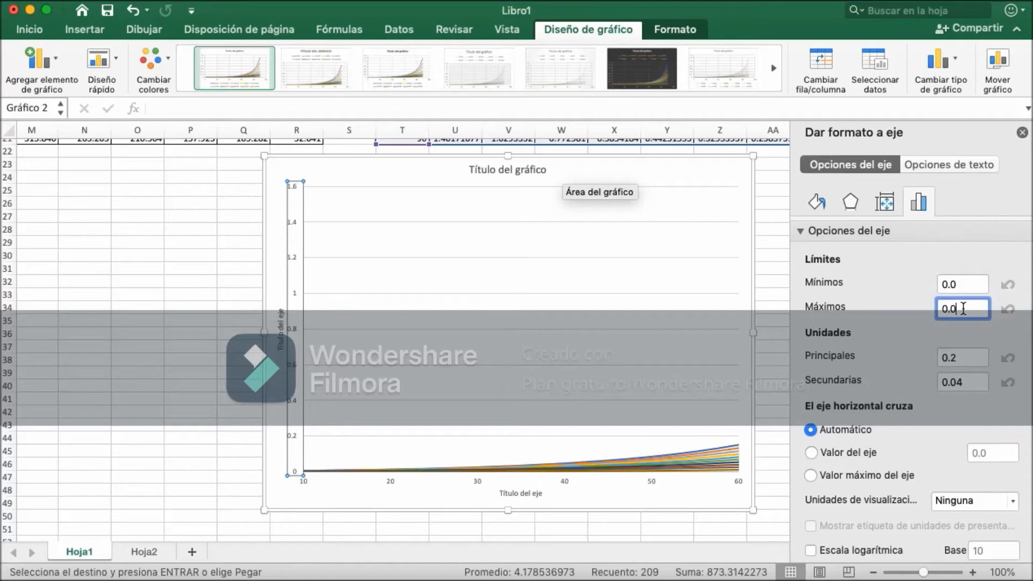
pyautogui.click(962, 357)
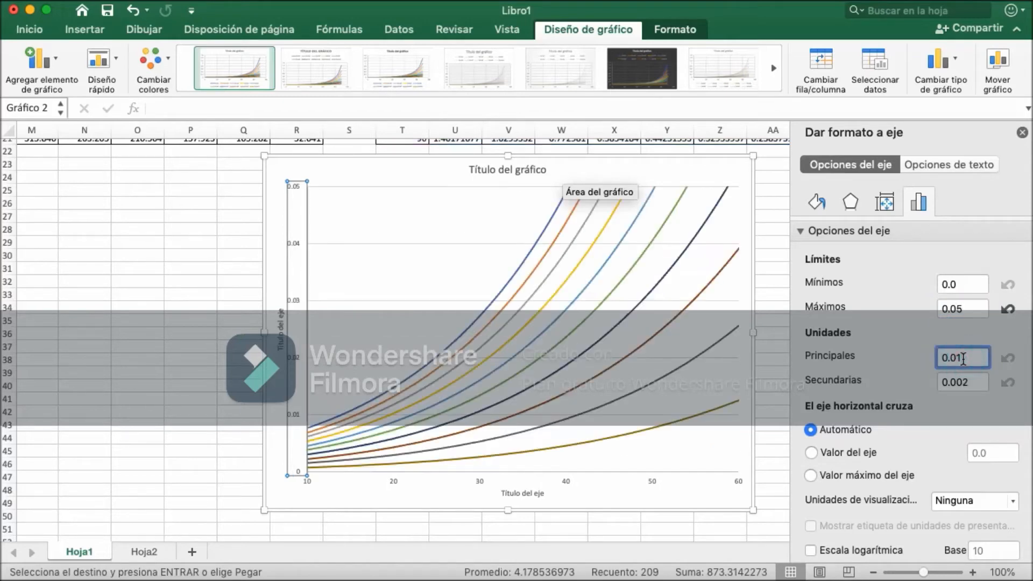
pyautogui.click(966, 383)
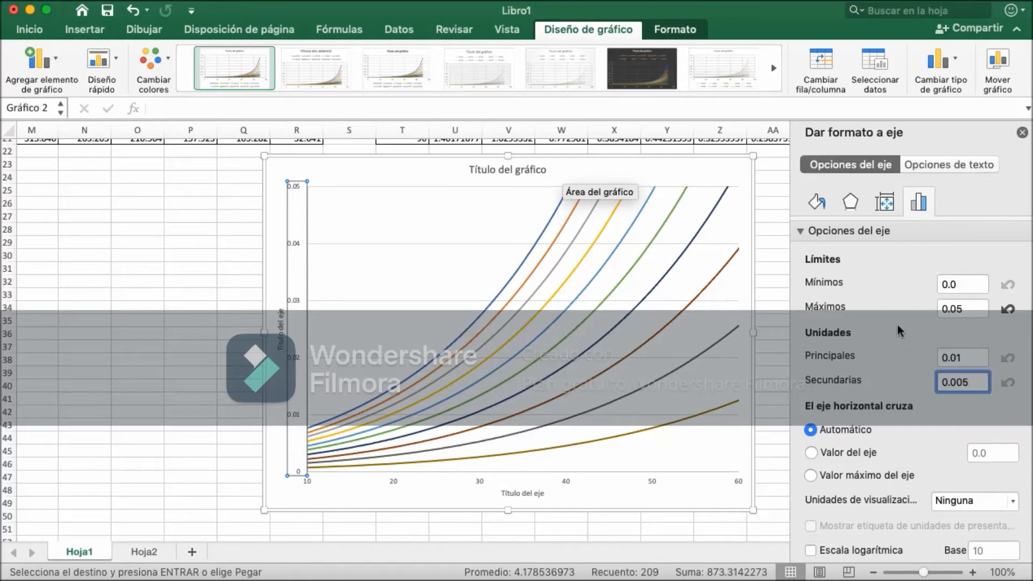
pyautogui.scroll(-3, 895, 314)
pyautogui.scroll(3, 895, 314)
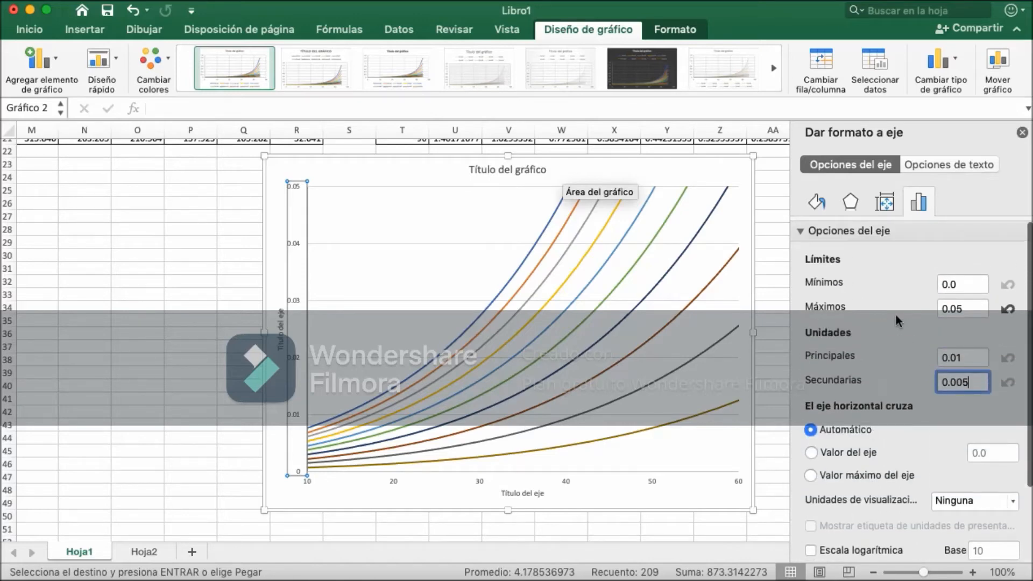
pyautogui.click(950, 357)
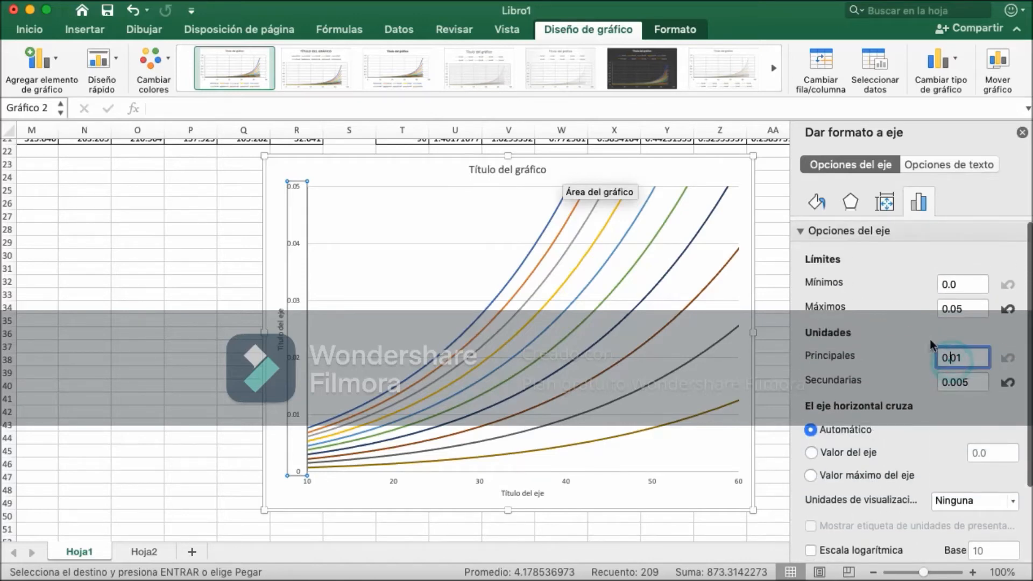
pyautogui.click(801, 231)
pyautogui.click(1022, 133)
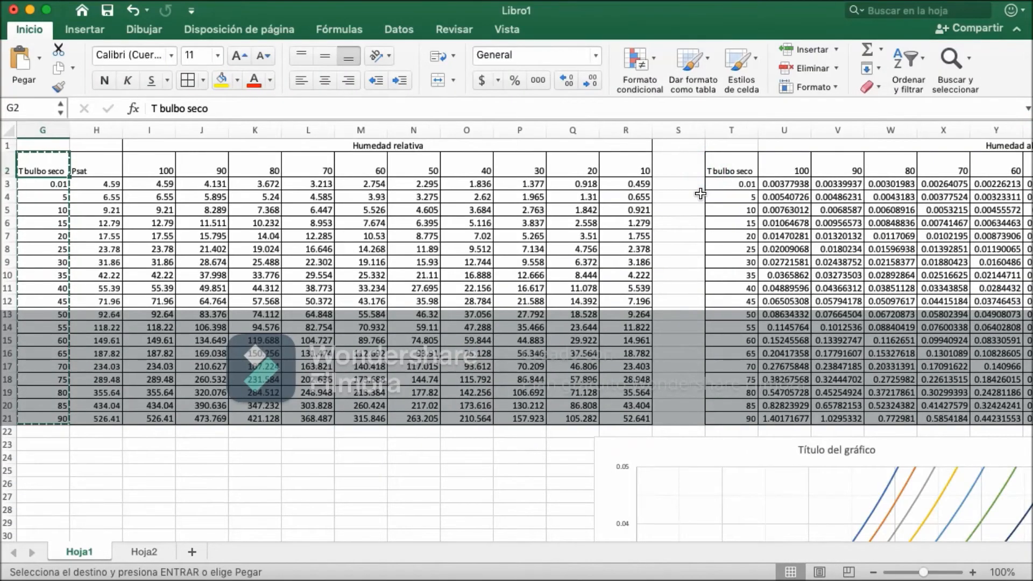
# Step: Copy the T bulbo seco column from G2:G21 into AF2:AF21, leaving a blank column after the Humedad absoluta table
pyautogui.hotkey('shift', 'Down')
pyautogui.hotkey('shift', 'Down')
pyautogui.hotkey('shift', 'Down')
pyautogui.hotkey('shift', 'Down')
pyautogui.hotkey('shift', 'Down')
pyautogui.hotkey('shift', 'Down')
pyautogui.hotkey('shift', 'Down')
pyautogui.hotkey('shift', 'Down')
pyautogui.hotkey('shift', 'Down')
pyautogui.hotkey('shift', 'Down')
pyautogui.hotkey('shift', 'Down')
pyautogui.hotkey('shift', 'Down')
pyautogui.hotkey('shift', 'Down')
pyautogui.hotkey('shift', 'Down')
pyautogui.hotkey('shift', 'Down')
pyautogui.hotkey('shift', 'Down')
pyautogui.hotkey('shift', 'Down')
pyautogui.hotkey('shift', 'Down')
pyautogui.hotkey('shift', 'Down')
pyautogui.press('super+c')
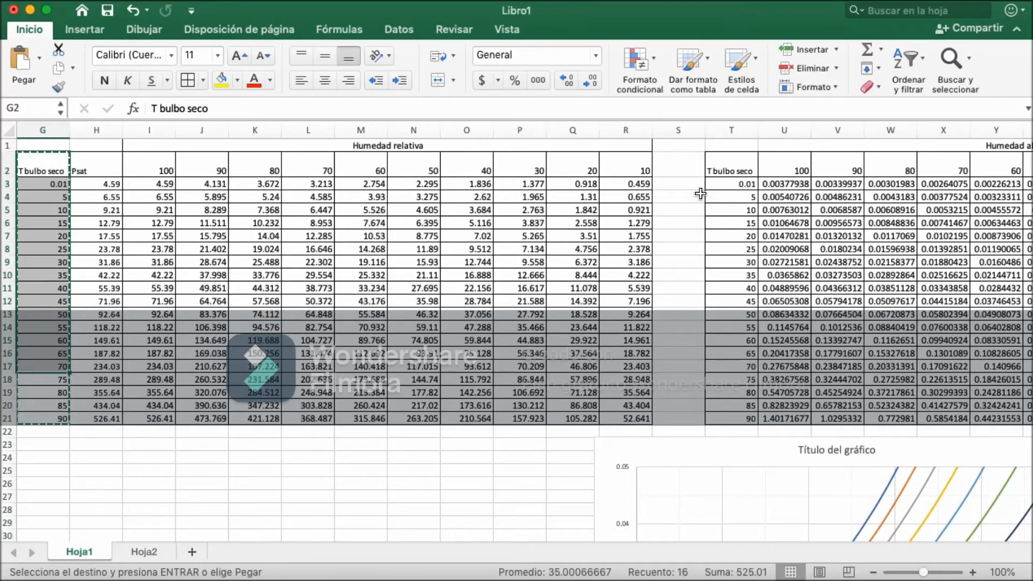
pyautogui.press('Right')
pyautogui.press('Right')
pyautogui.press('Right')
pyautogui.press('Right')
pyautogui.press('Right')
pyautogui.press('Right')
pyautogui.press('Right')
pyautogui.press('Right')
pyautogui.press('Right')
pyautogui.press('Right')
pyautogui.press('Right')
pyautogui.press('Right')
pyautogui.press('Right')
pyautogui.press('Right')
pyautogui.press('Right')
pyautogui.press('Right')
pyautogui.press('Right')
pyautogui.press('Right')
pyautogui.press('Right')
pyautogui.press('Right')
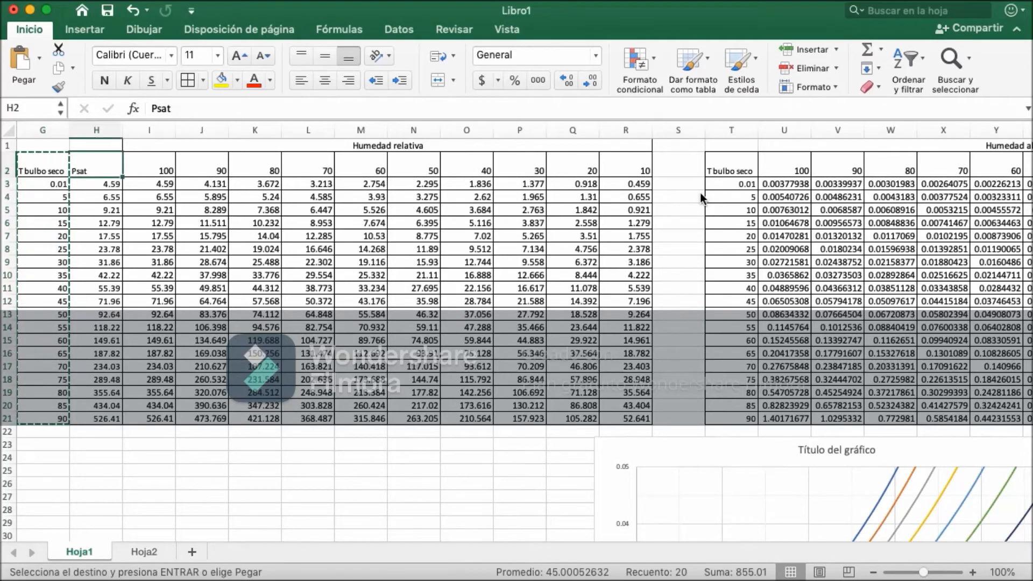
pyautogui.press('Right')
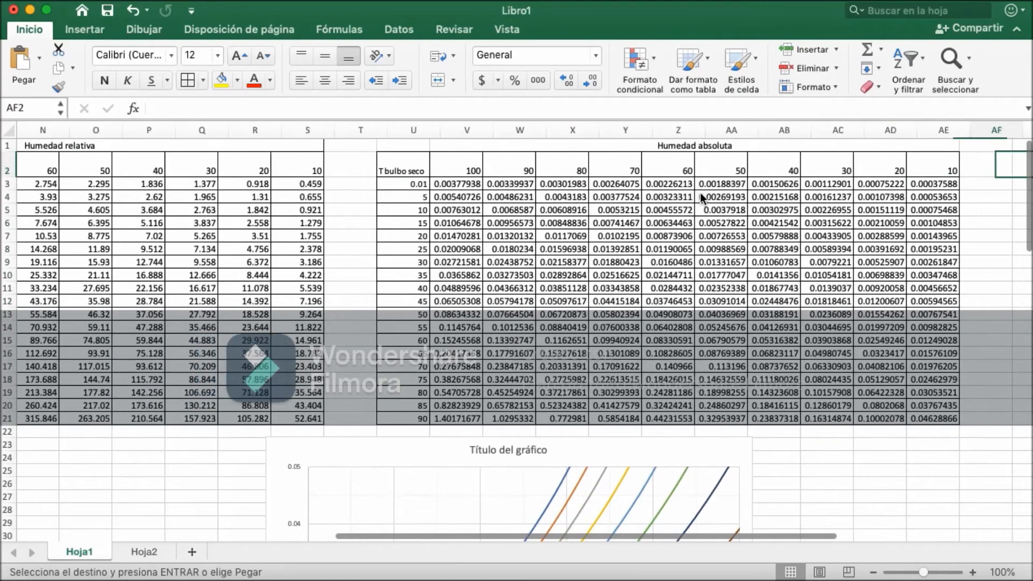
pyautogui.press('Right')
pyautogui.press('Right')
pyautogui.press('Left')
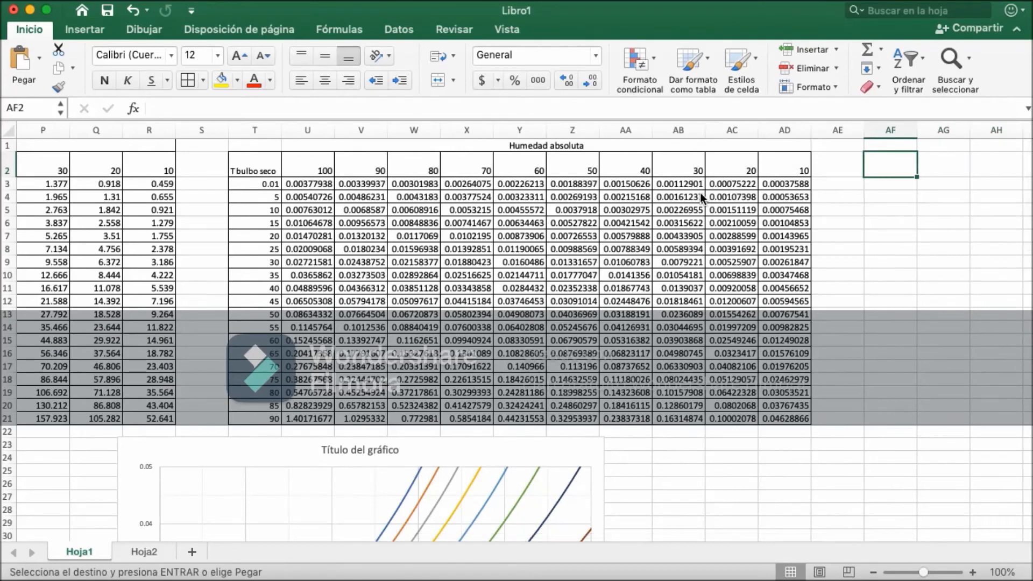
pyautogui.press('super+v')
# Step: Copy the λv heading and its values from D3:D22 into AG2:AG21, beside the copied temperature column
pyautogui.press('Right')
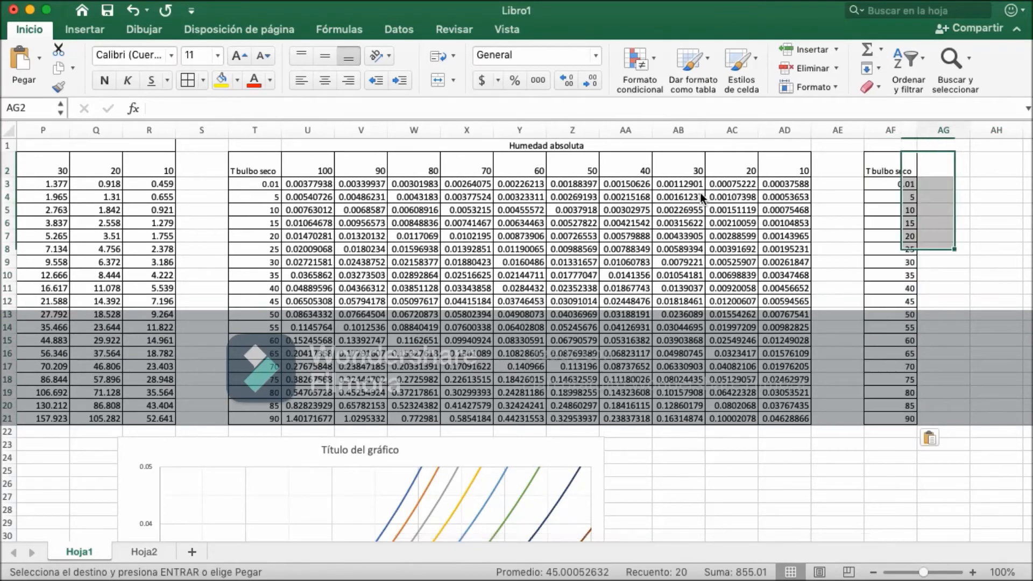
pyautogui.press('Left')
pyautogui.press('Left')
pyautogui.press('Left')
pyautogui.press('Left')
pyautogui.press('Left')
pyautogui.press('Left')
pyautogui.press('Left')
pyautogui.press('Left')
pyautogui.press('Left')
pyautogui.press('Left')
pyautogui.press('Left')
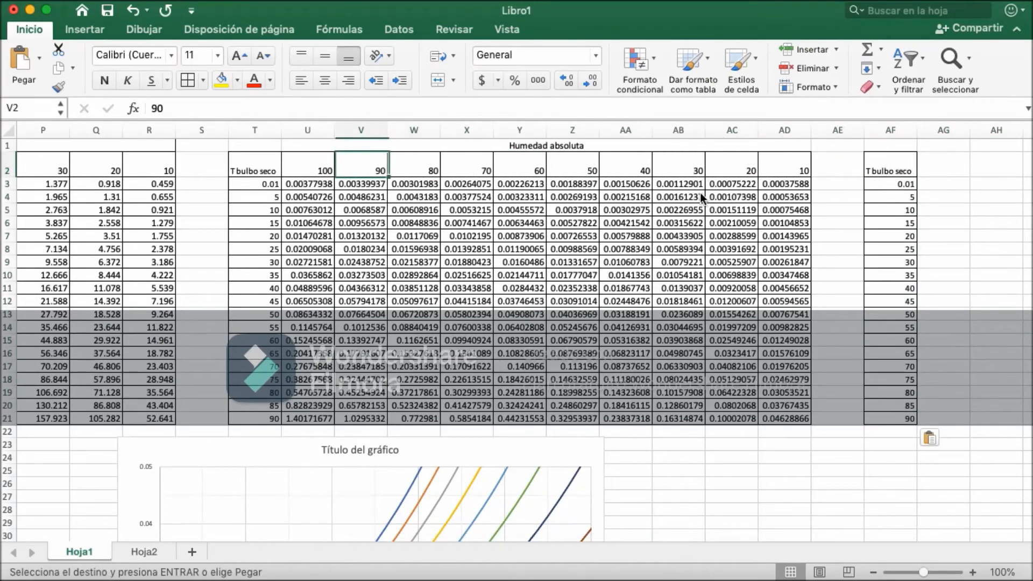
pyautogui.press('Left')
pyautogui.press('Left')
pyautogui.press('Left')
pyautogui.press('Left')
pyautogui.press('Left')
pyautogui.press('Left')
pyautogui.press('Left')
pyautogui.press('Left')
pyautogui.press('Left')
pyautogui.press('Left')
pyautogui.press('Left')
pyautogui.press('Left')
pyautogui.press('Left')
pyautogui.press('Left')
pyautogui.press('Left')
pyautogui.press('Left')
pyautogui.press('Left')
pyautogui.press('Left')
pyautogui.press('Left')
pyautogui.press('Right')
pyautogui.press('Down')
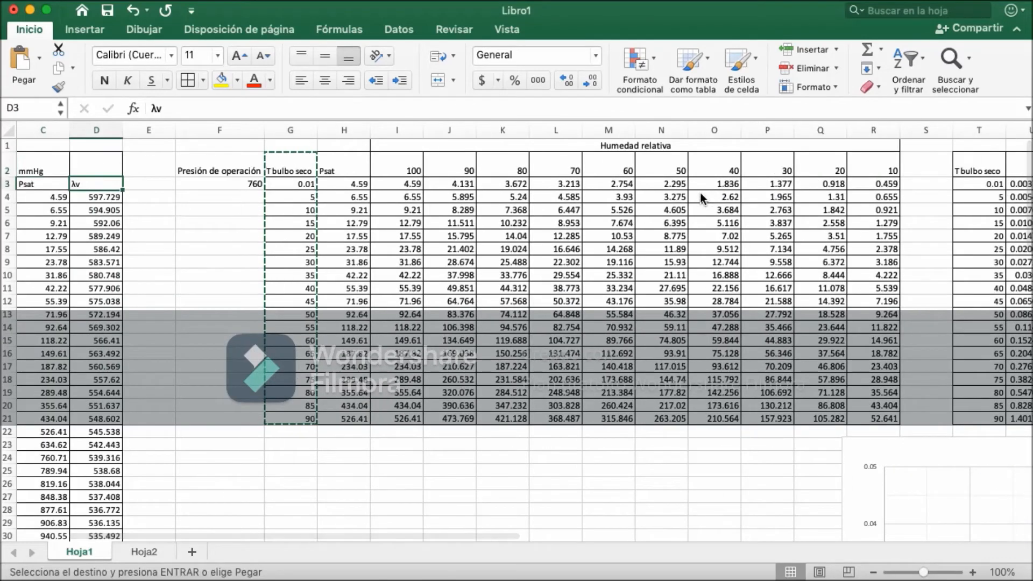
pyautogui.press('Left')
pyautogui.press('Left')
pyautogui.press('Right')
pyautogui.press('Right')
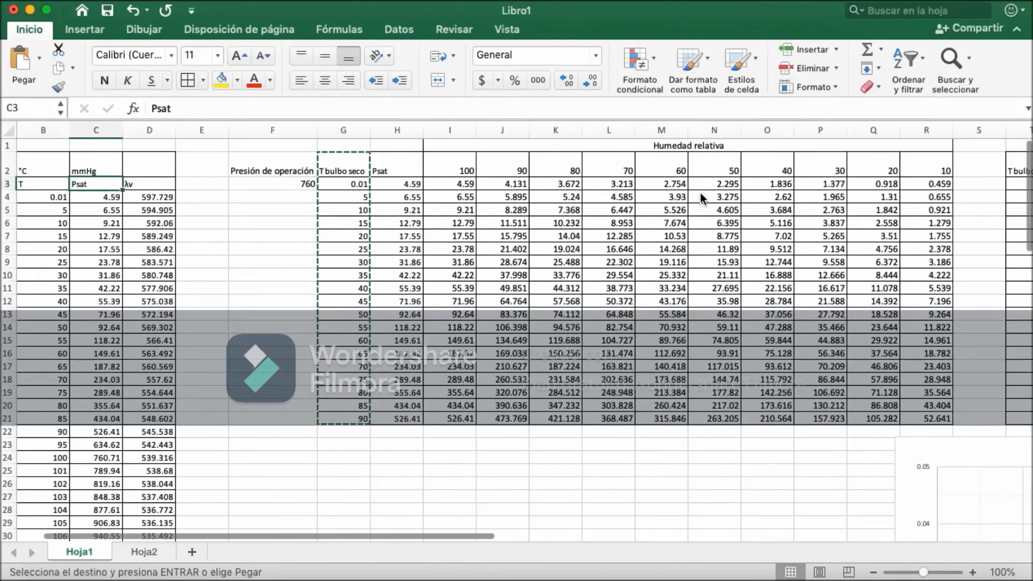
pyautogui.hotkey('shift', 'Down')
pyautogui.hotkey('shift', 'Down')
pyautogui.hotkey('shift', 'Down')
pyautogui.hotkey('shift', 'Down')
pyautogui.hotkey('shift', 'Down')
pyautogui.hotkey('shift', 'Down')
pyautogui.hotkey('shift', 'Down')
pyautogui.hotkey('shift', 'Down')
pyautogui.hotkey('shift', 'Down')
pyautogui.hotkey('shift', 'Down')
pyautogui.hotkey('shift', 'Down')
pyautogui.hotkey('shift', 'Down')
pyautogui.hotkey('shift', 'Down')
pyautogui.hotkey('shift', 'Down')
pyautogui.hotkey('shift', 'Down')
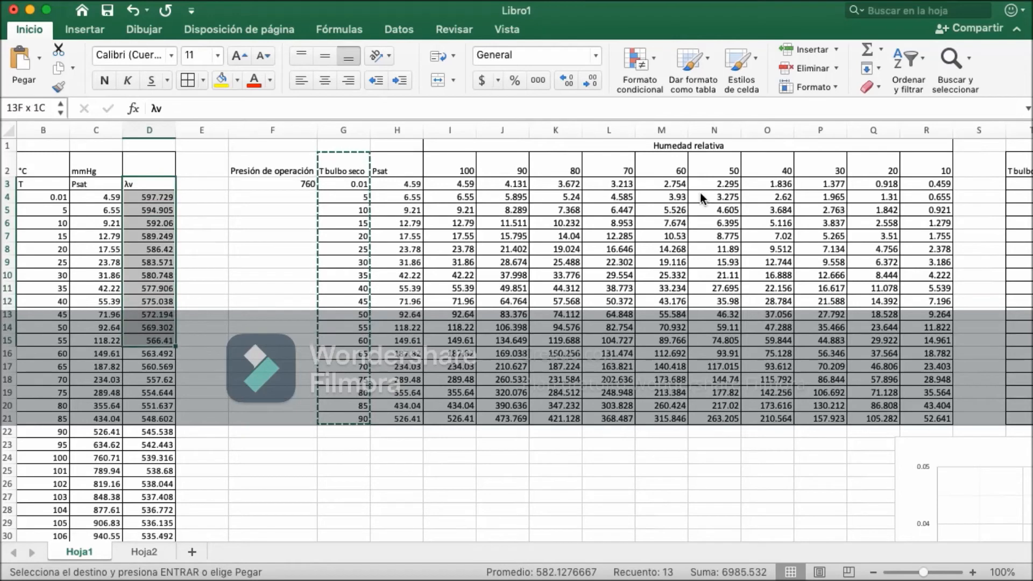
pyautogui.hotkey('shift', 'Down')
pyautogui.hotkey('shift', 'Down')
pyautogui.hotkey('shift', 'Down')
pyautogui.hotkey('shift', 'Down')
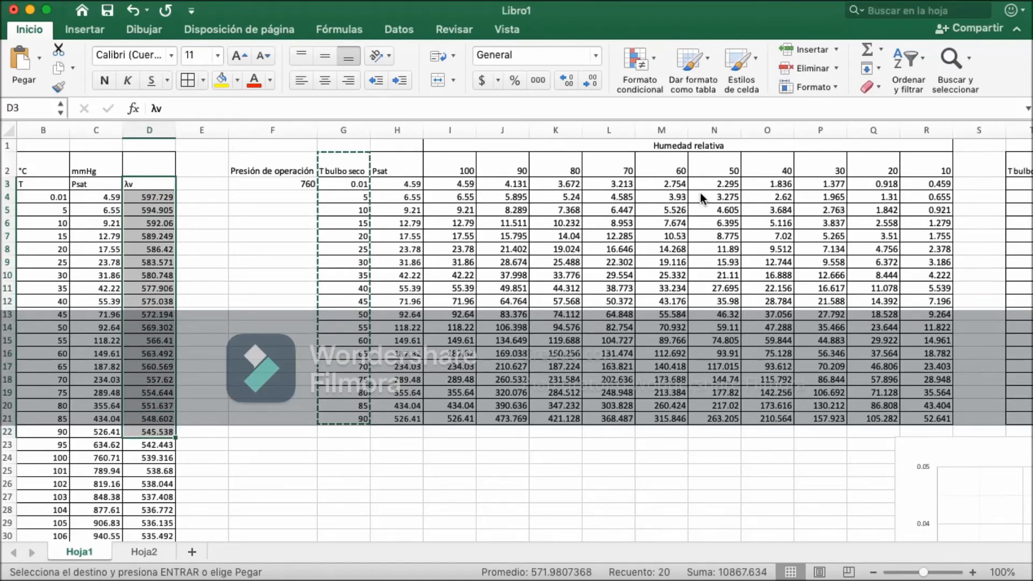
pyautogui.press('super+v')
pyautogui.press('super+z')
pyautogui.press('super+c')
pyautogui.press('Right')
pyautogui.press('Right')
pyautogui.press('Right')
pyautogui.press('Right')
pyautogui.press('Right')
pyautogui.press('Right')
pyautogui.press('Right')
pyautogui.press('Right')
pyautogui.press('Right')
pyautogui.press('Right')
pyautogui.press('Right')
pyautogui.press('Right')
pyautogui.press('Right')
pyautogui.press('Right')
pyautogui.press('Right')
pyautogui.press('Right')
pyautogui.press('Right')
pyautogui.press('Right')
pyautogui.press('Right')
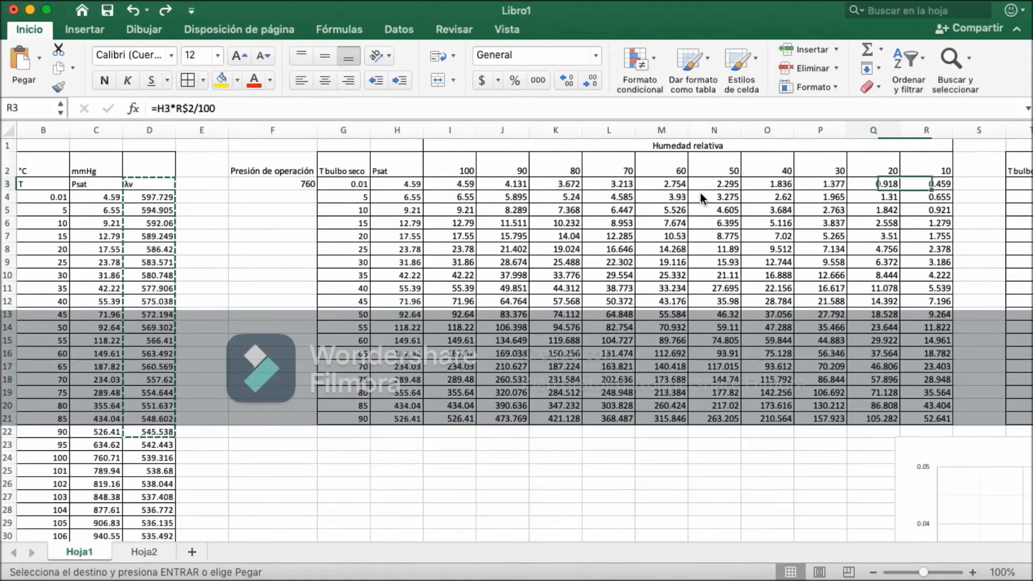
pyautogui.press('Right')
pyautogui.press('Right')
pyautogui.press('Right')
pyautogui.press('Right')
pyautogui.press('Right')
pyautogui.press('Right')
pyautogui.press('Right')
pyautogui.press('Right')
pyautogui.press('Right')
pyautogui.press('Right')
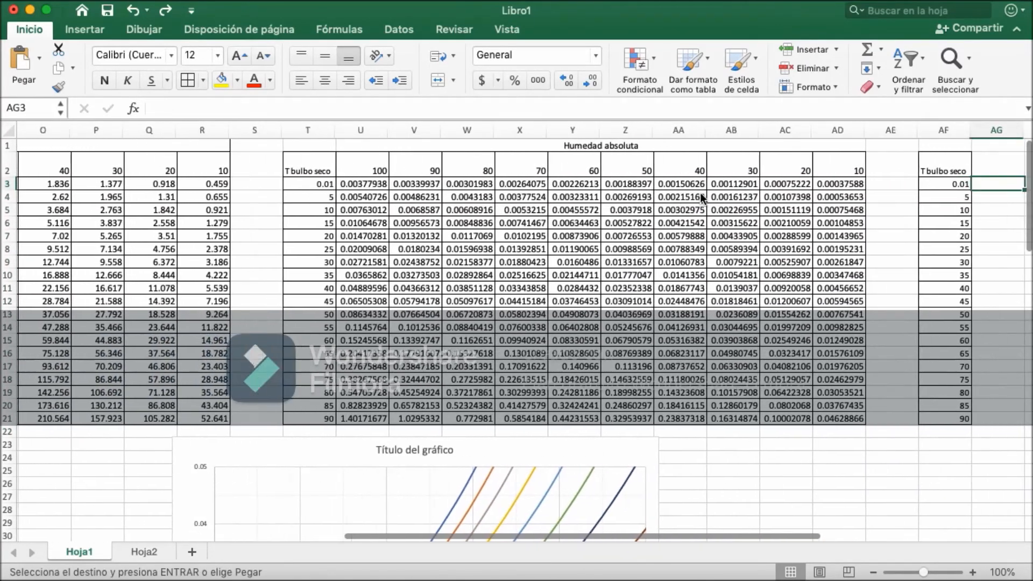
pyautogui.press('Up')
pyautogui.press('super+v')
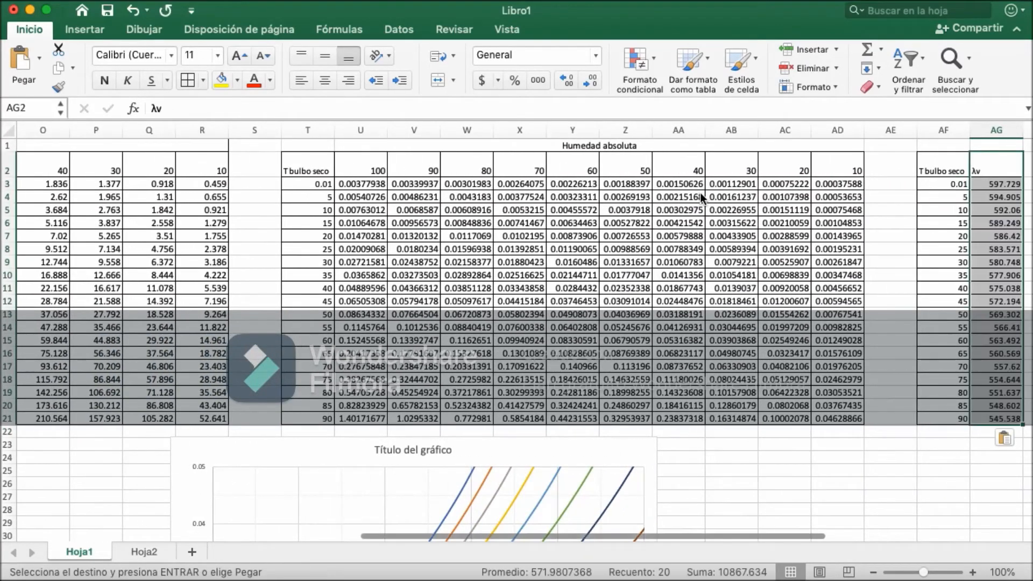
# Step: Head cell AH2 as YAsat and link AH3 to the 100 % absolute humidity value with =U3
pyautogui.press('Right')
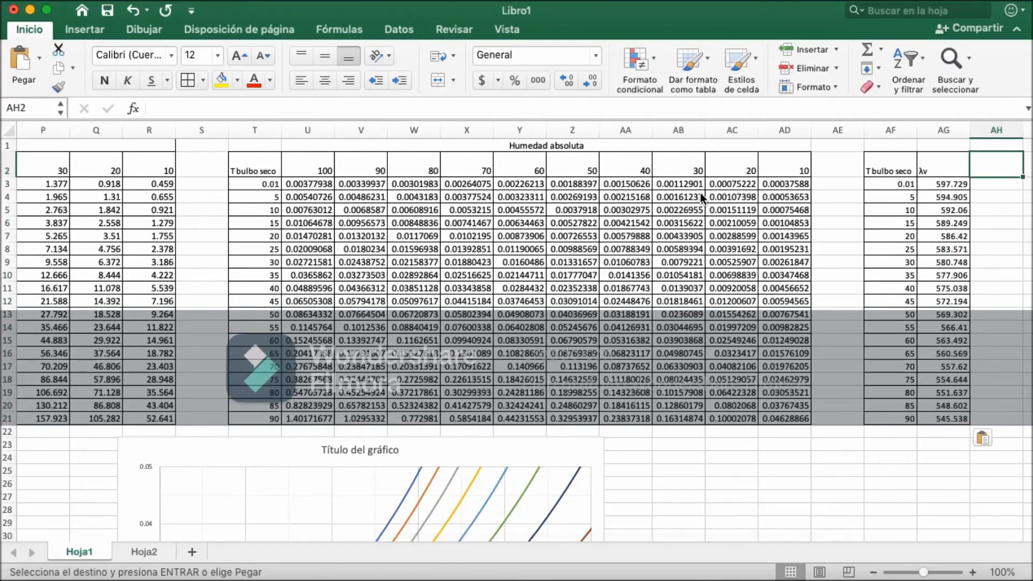
pyautogui.write('YAsat')
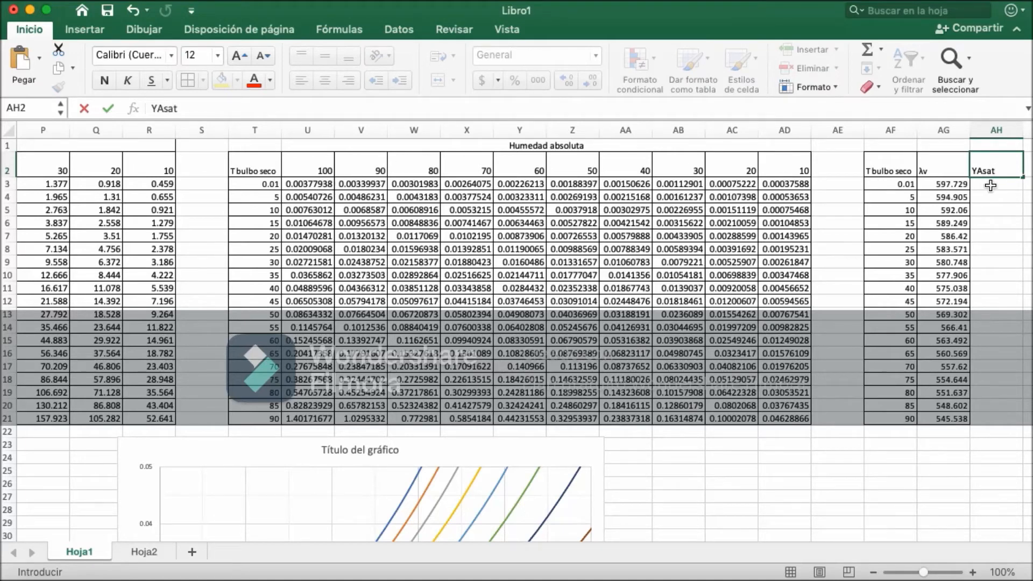
pyautogui.press('Return')
pyautogui.write('=')
pyautogui.click(328, 184)
pyautogui.press('Return')
# Step: Fill the saturation humidity formula from AH3 down to AH21
pyautogui.click(1007, 182)
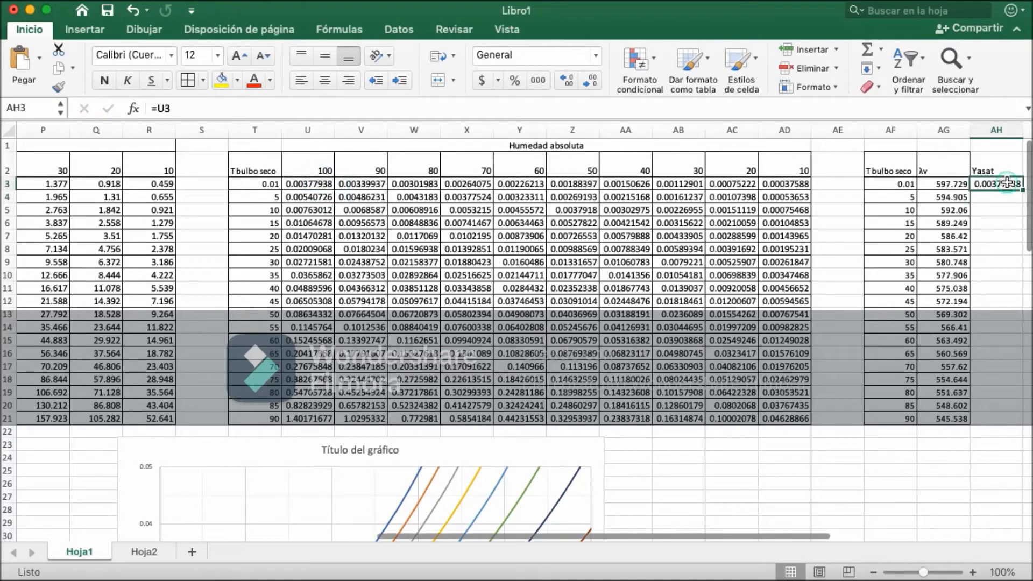
pyautogui.scroll(-5, 1020, 196)
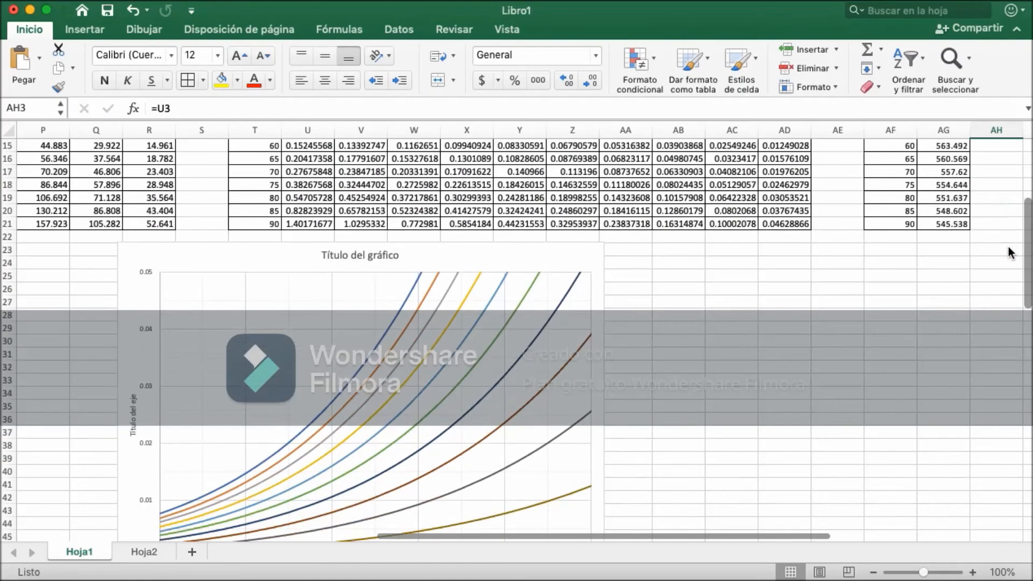
pyautogui.scroll(5, 1018, 197)
pyautogui.hscroll(3, 1017, 200)
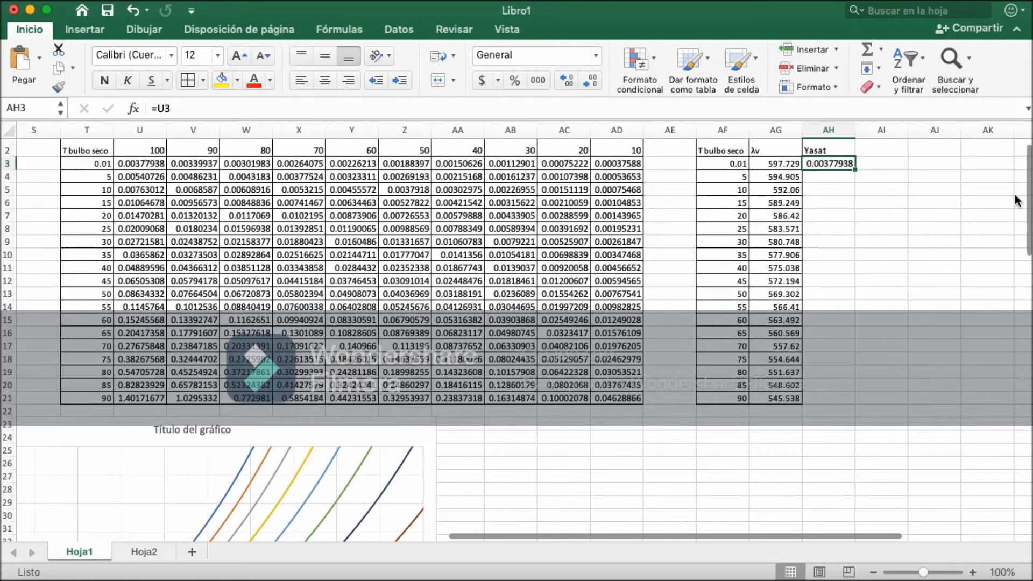
pyautogui.moveTo(855, 169); pyautogui.dragTo(819, 403)
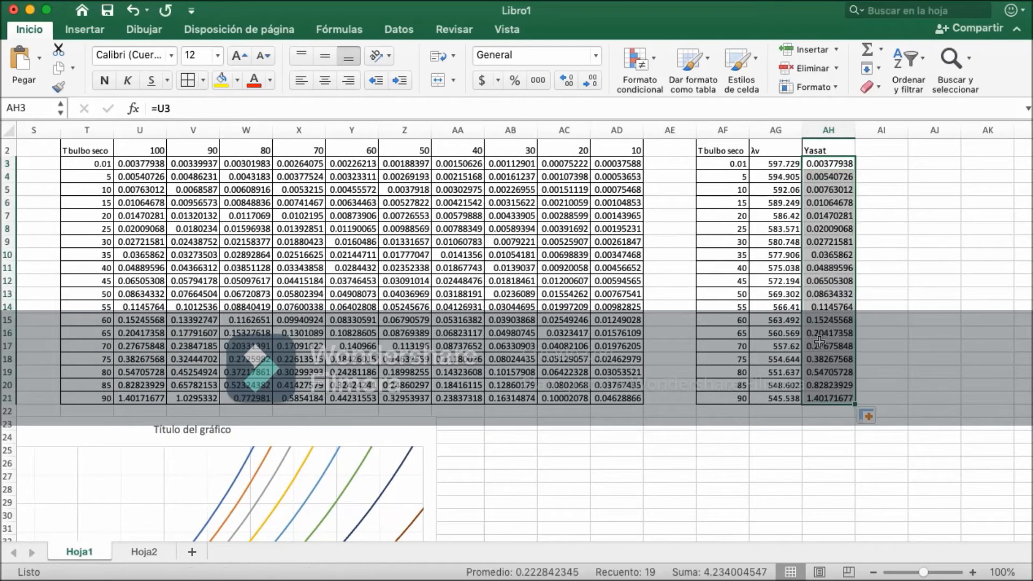
# Step: Rename the temperature heading in AF2 to Tw and add the headings YA in AI2 and TG in AJ2
pyautogui.click(883, 153)
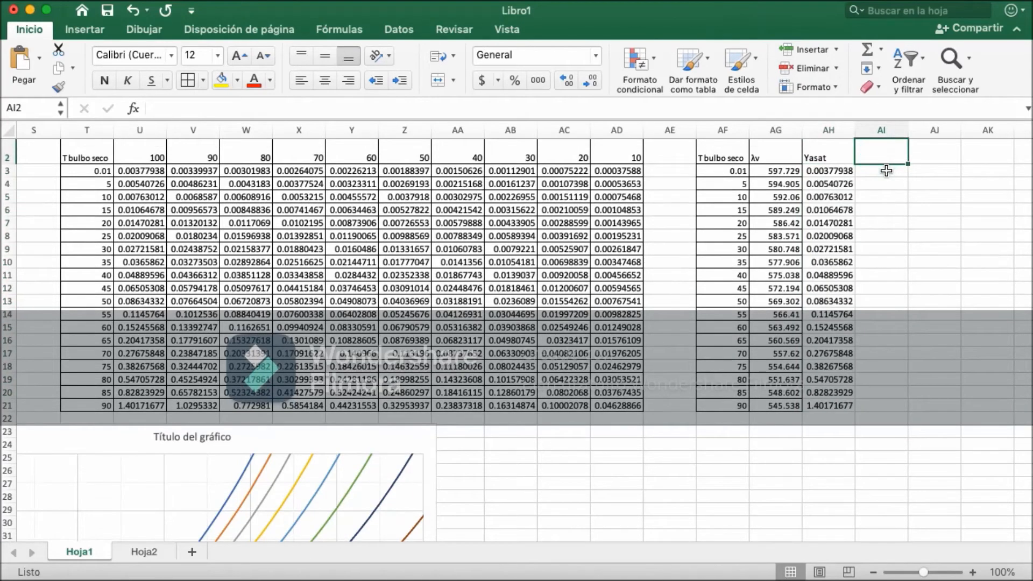
pyautogui.click(732, 157)
pyautogui.click(266, 105)
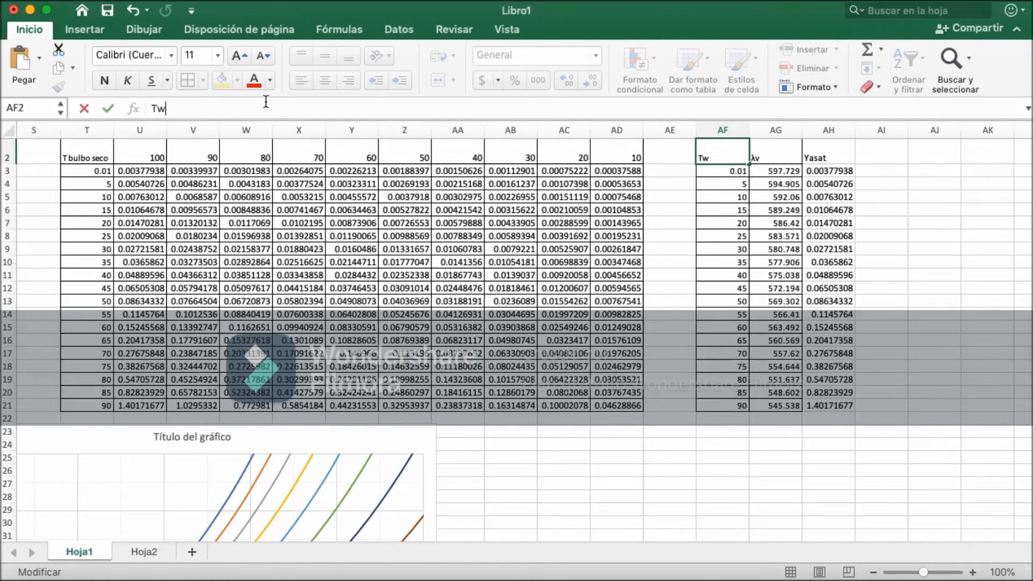
pyautogui.click(885, 154)
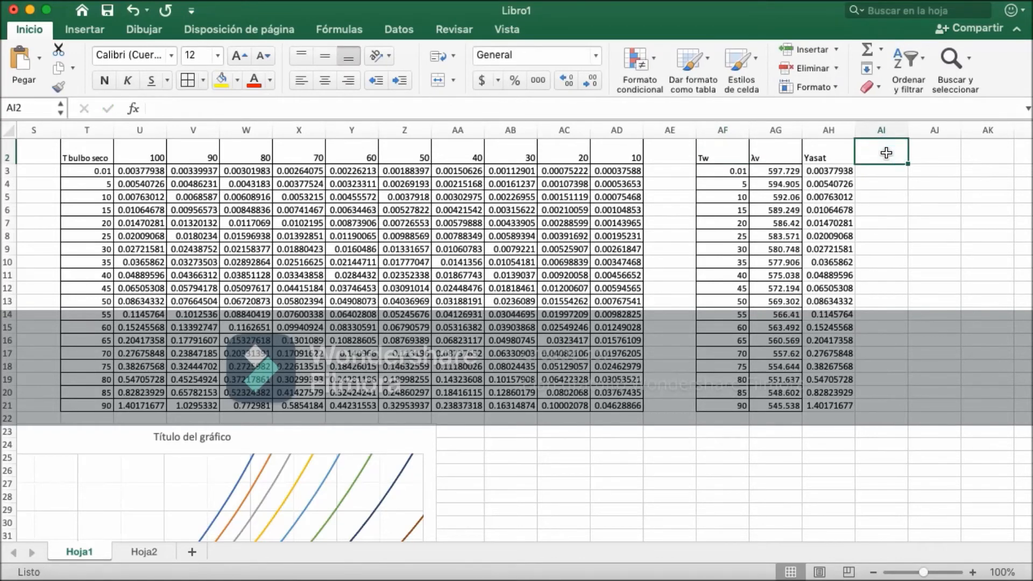
pyautogui.write('YA')
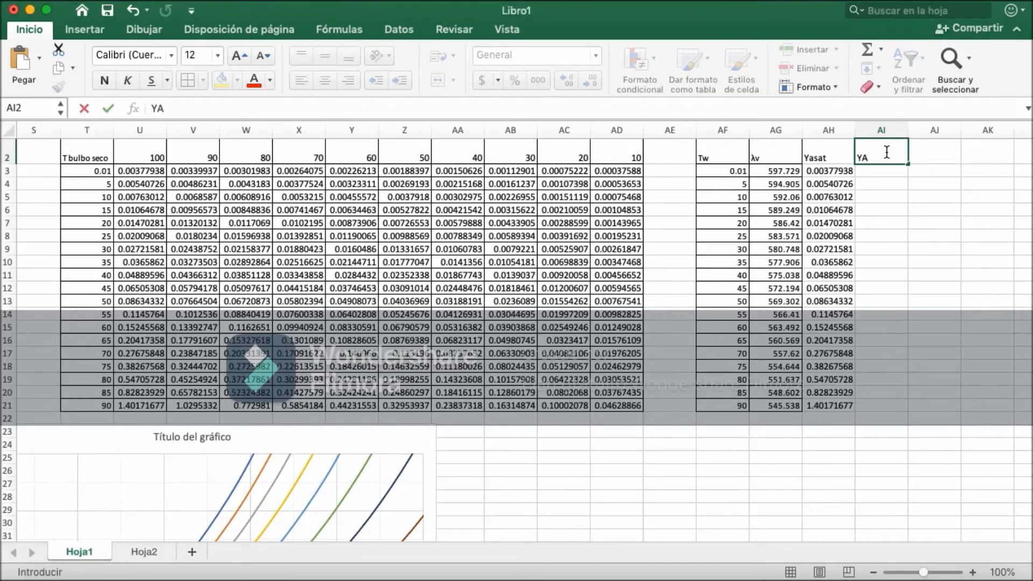
pyautogui.press('Tab')
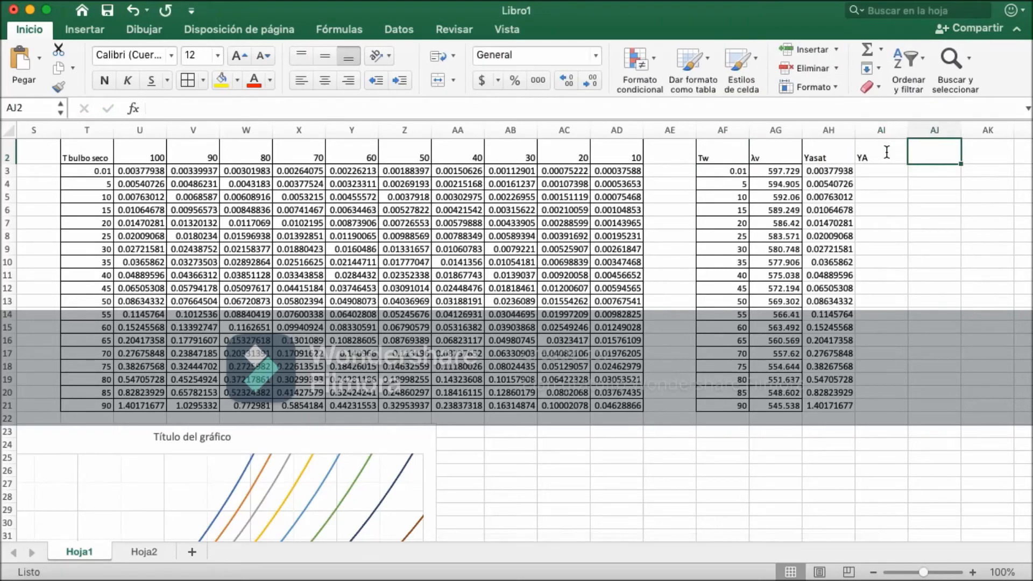
pyautogui.write('TG')
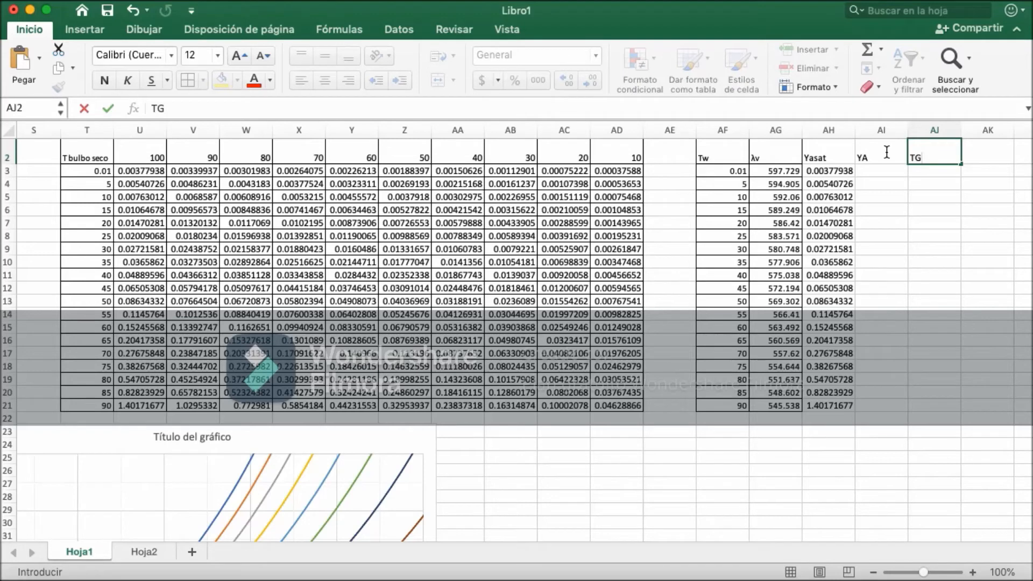
# Step: Enter 0 in AI3 and fill it down the YA column to AI21
pyautogui.click(885, 170)
pyautogui.write('0')
pyautogui.press('Return')
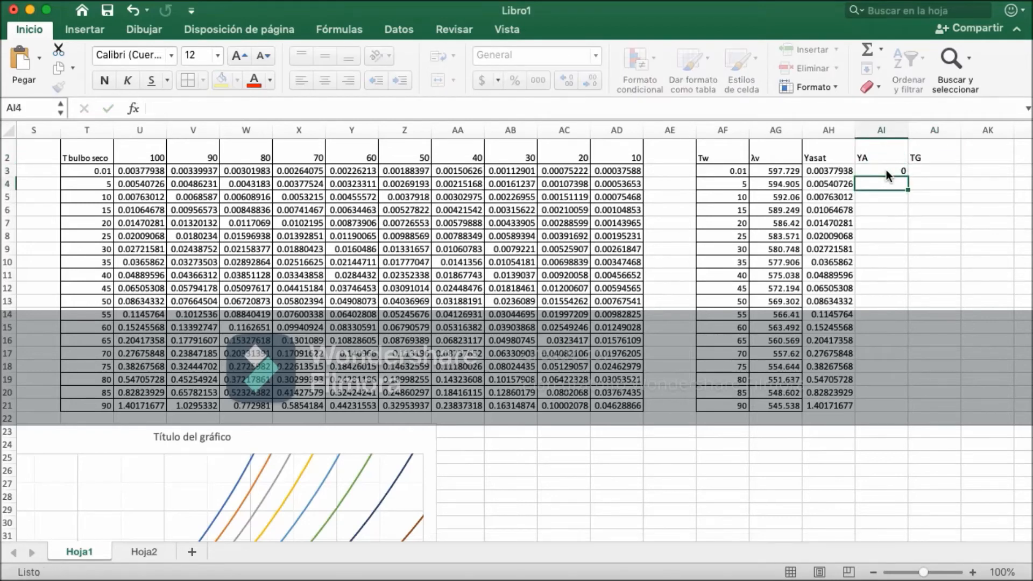
pyautogui.moveTo(886, 170); pyautogui.dragTo(887, 412)
pyautogui.hotkey('ctrl', 'd')
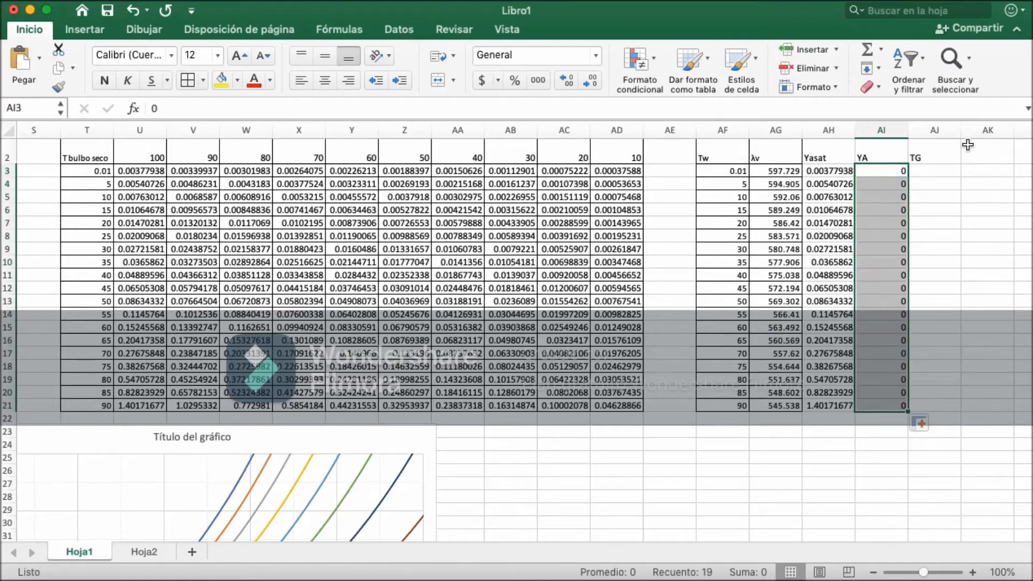
# Step: Enter the TG formula =AH3*AG3/0.227+AF3 in AJ3
pyautogui.click(953, 170)
pyautogui.write('=')
pyautogui.click(833, 170)
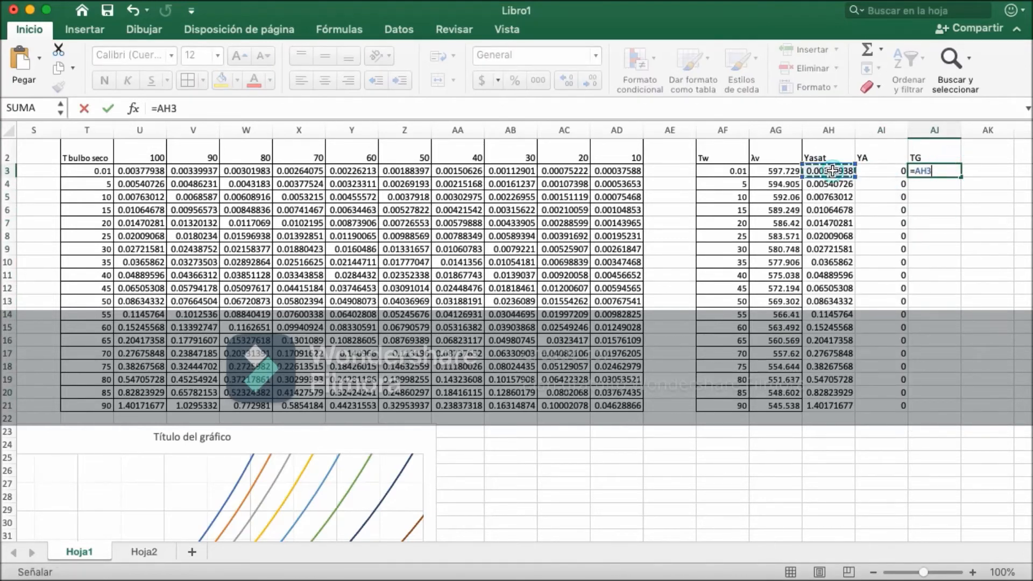
pyautogui.write('*')
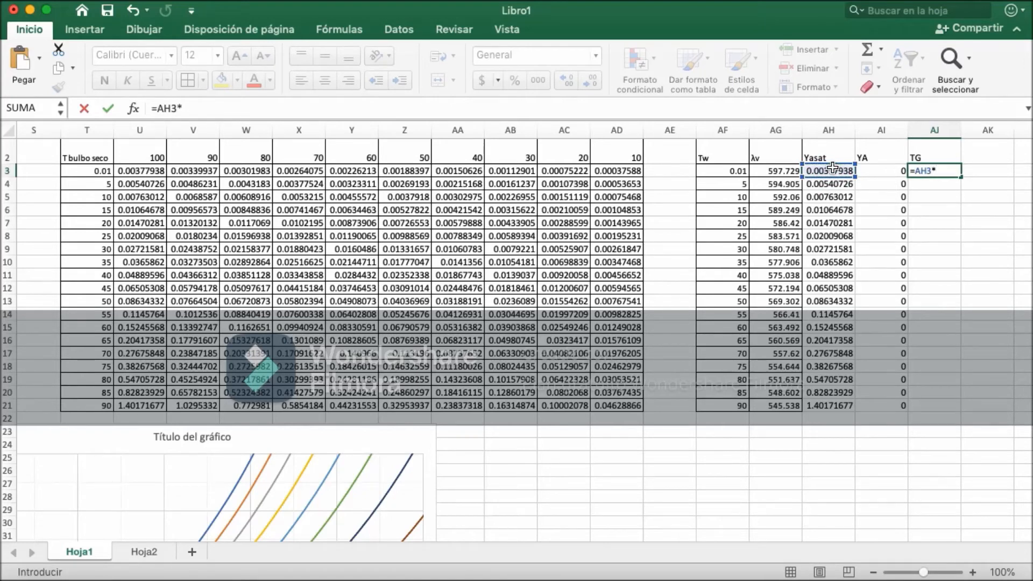
pyautogui.click(780, 171)
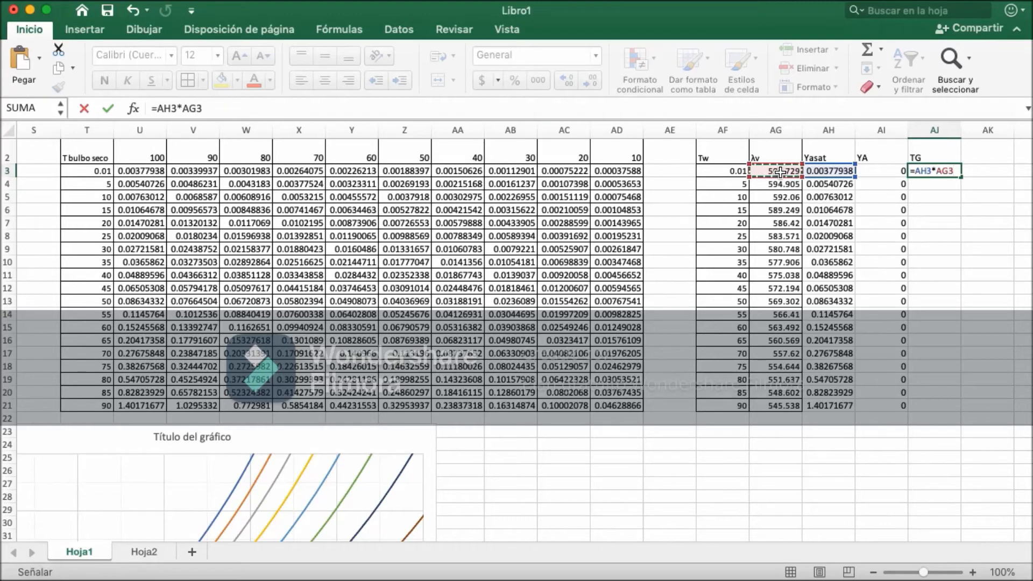
pyautogui.write('/0.227')
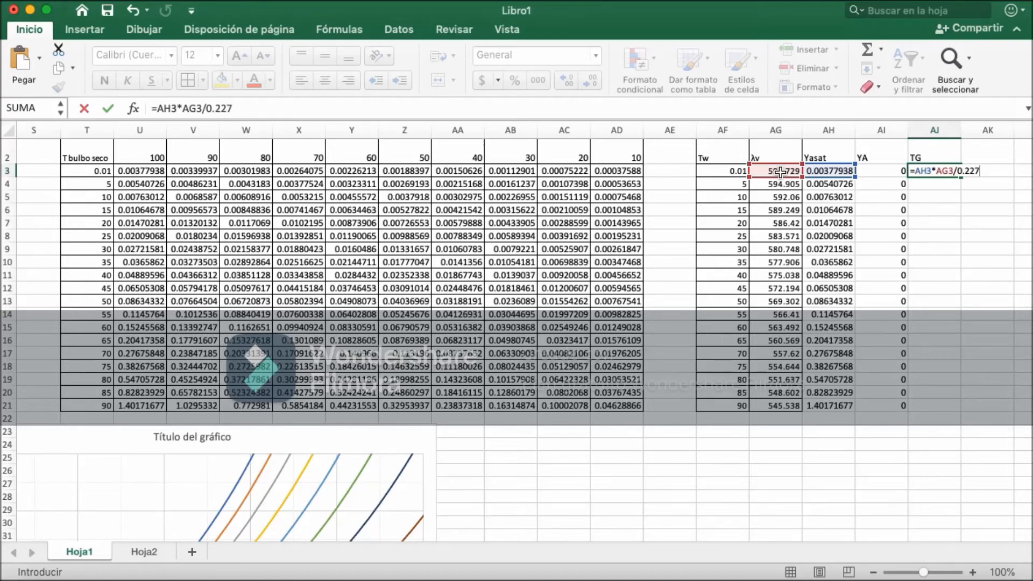
pyautogui.write('+')
pyautogui.hscroll(4, 630, 138)
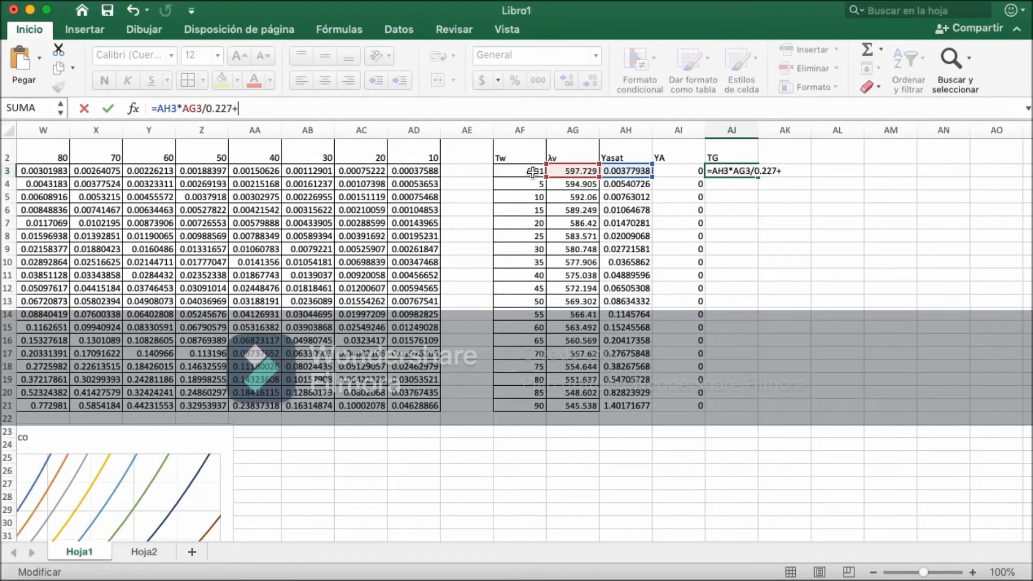
pyautogui.click(532, 173)
pyautogui.press('Return')
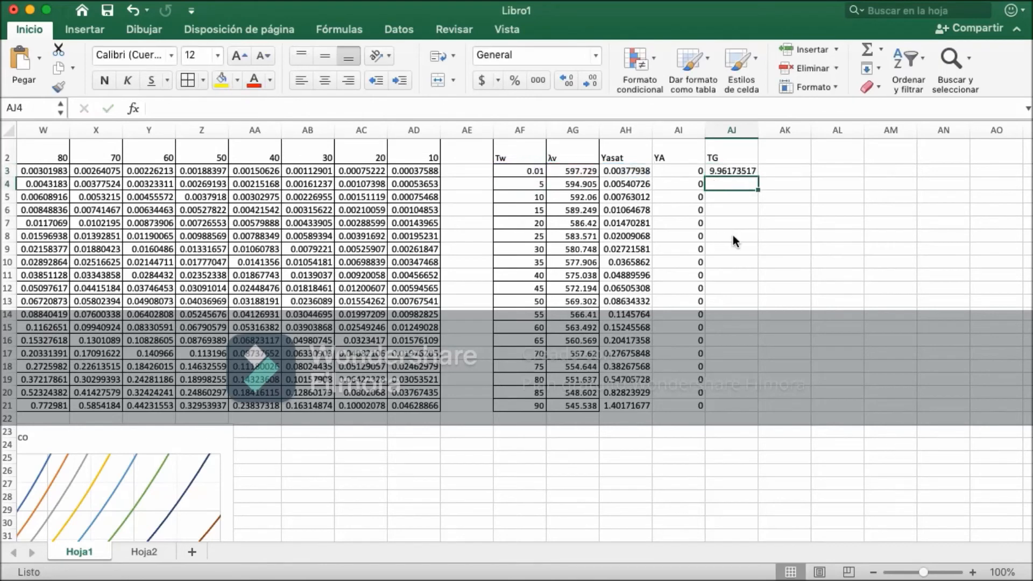
# Step: Fill the TG formula from AJ3 down to AJ21 and check the cell references in AJ4
pyautogui.click(741, 171)
pyautogui.moveTo(757, 178); pyautogui.dragTo(729, 405)
pyautogui.click(749, 184)
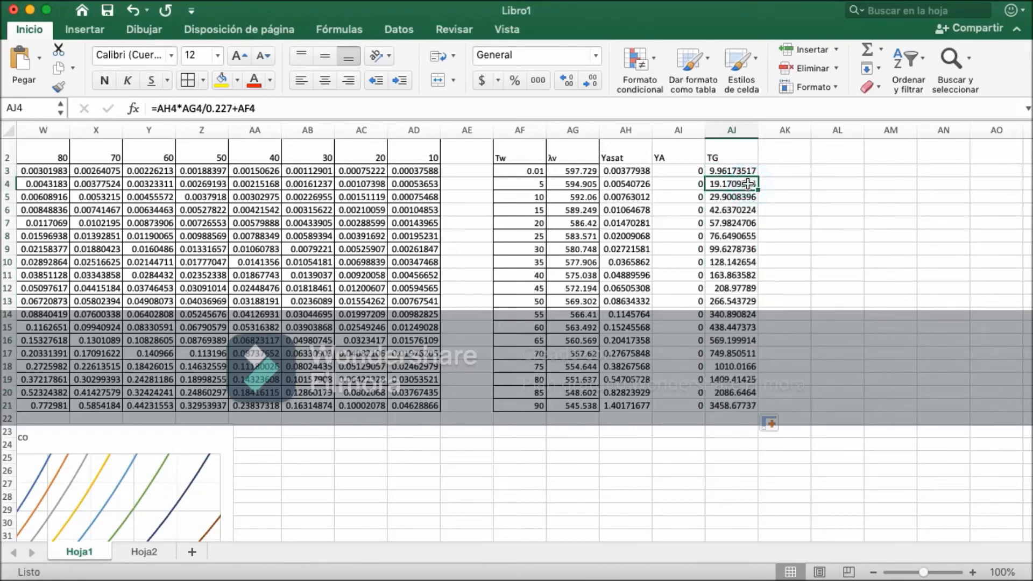
pyautogui.doubleClick(749, 184)
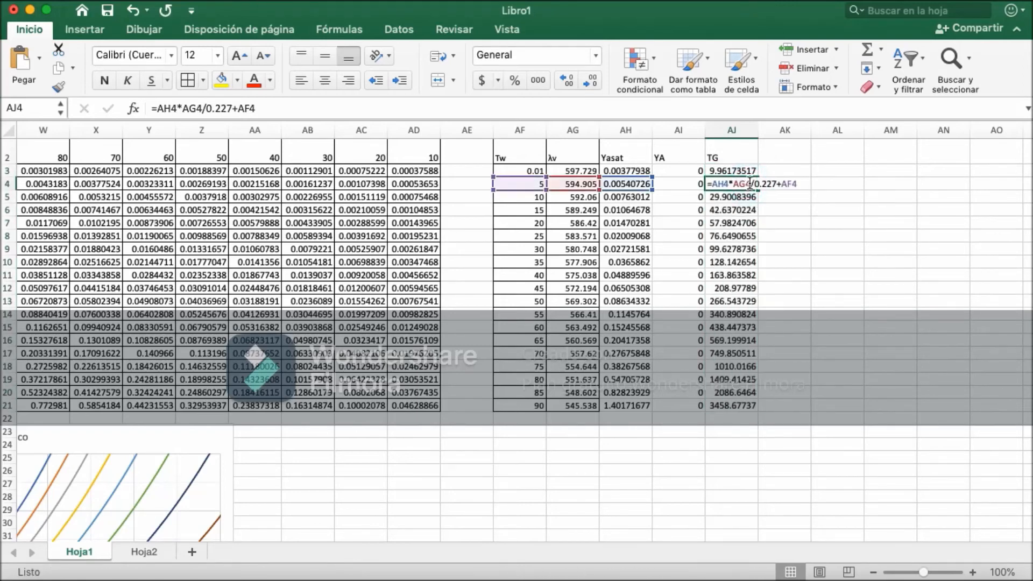
pyautogui.click(795, 169)
# Step: Apply all borders to the Yasat, YA and TG columns in AH2:AJ21
pyautogui.scroll(1, 617, 162)
pyautogui.hscroll(1, 617, 163)
pyautogui.moveTo(617, 162); pyautogui.dragTo(720, 419)
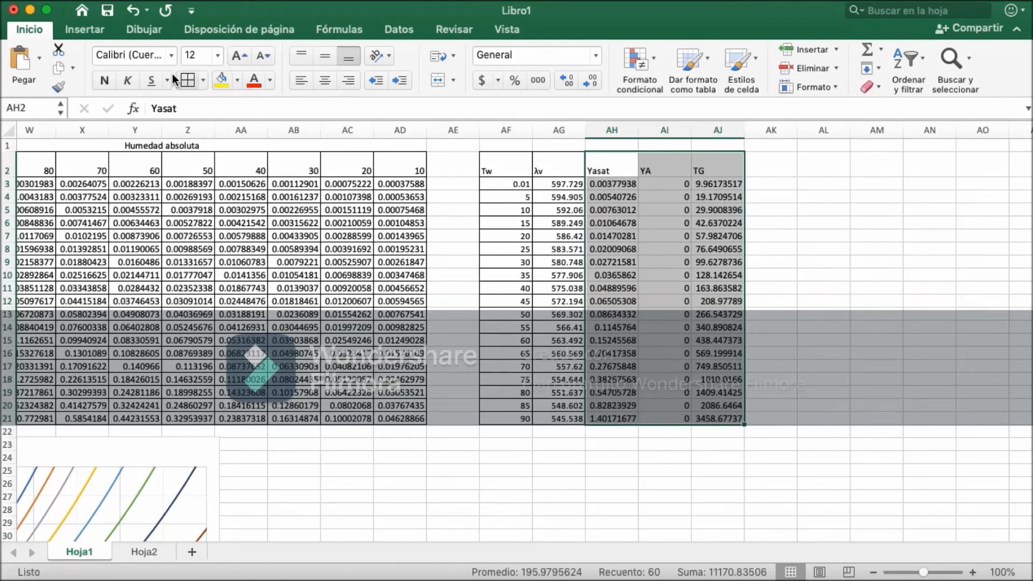
pyautogui.click(188, 80)
# Step: Merge and center AF1:AJ1 above the Tw table and enter the heading "Lìnea de enfriamiento adiabàtico"
pyautogui.moveTo(518, 141); pyautogui.dragTo(717, 145)
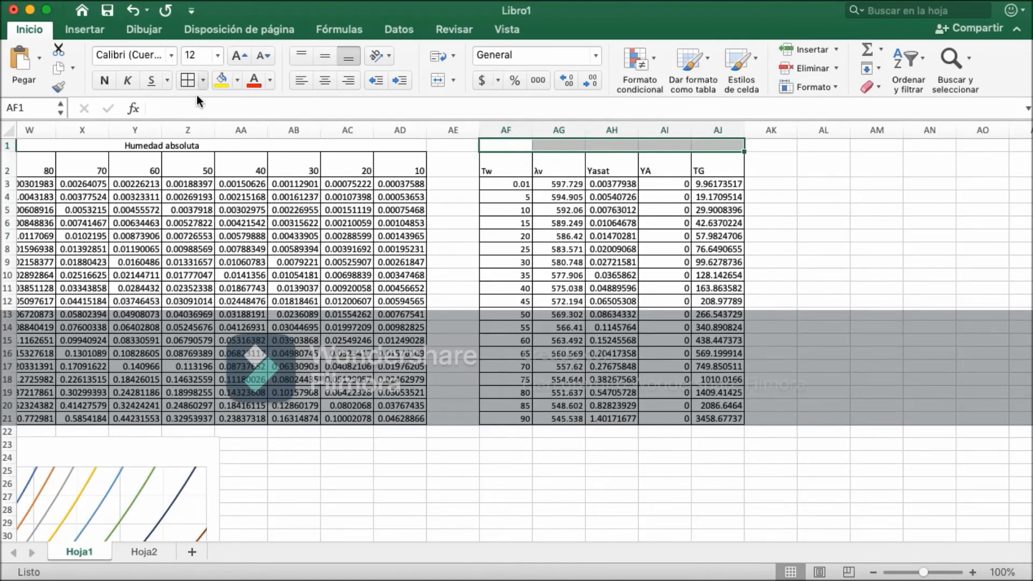
pyautogui.click(438, 80)
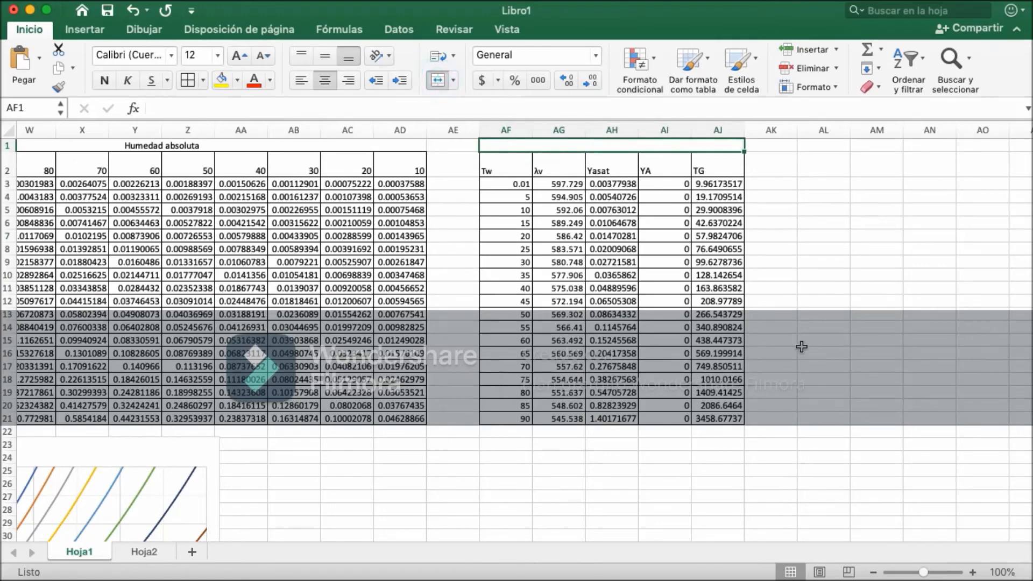
pyautogui.write('L`')
pyautogui.write('de e')
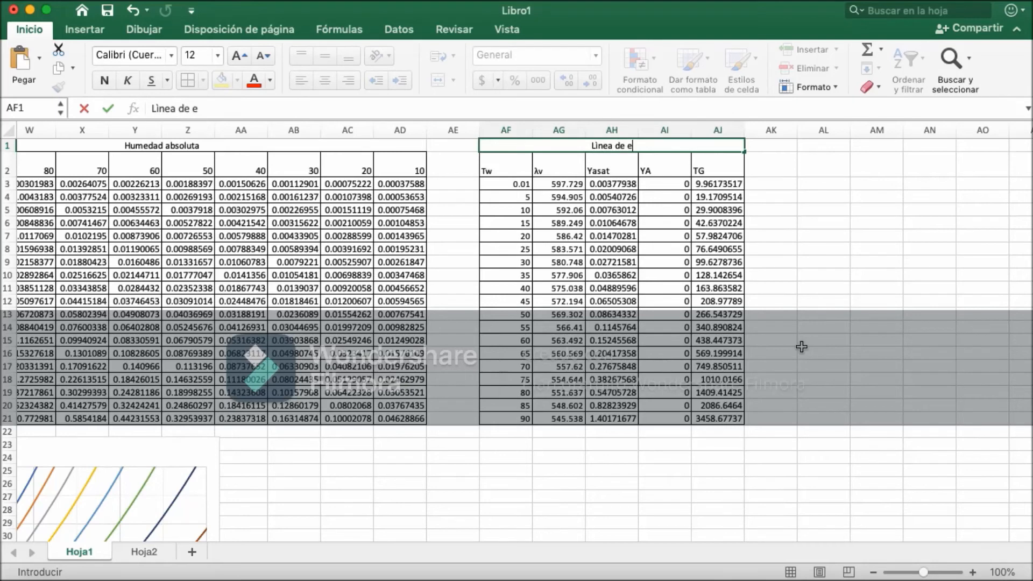
pyautogui.write('nfriamiento a')
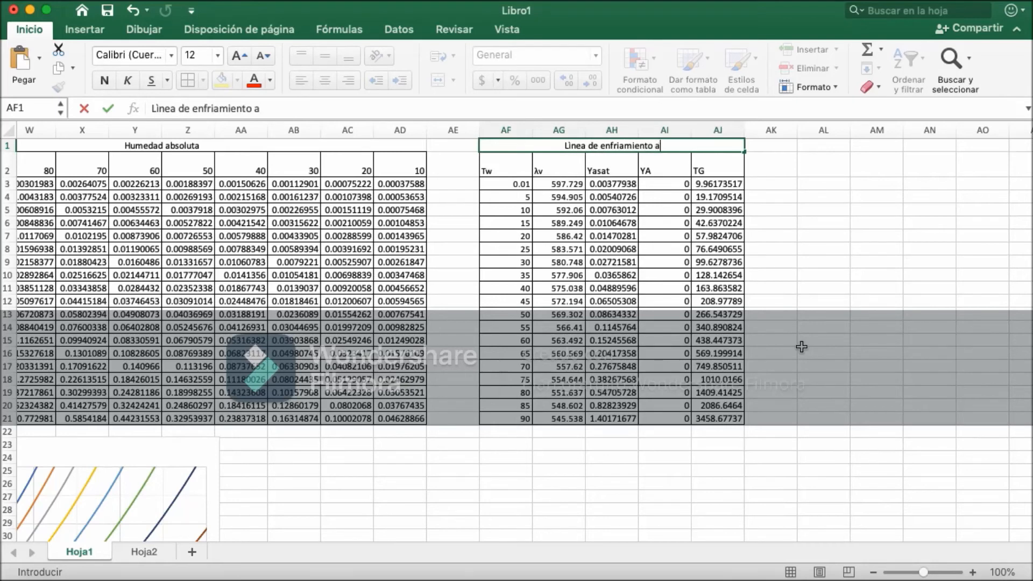
pyautogui.write('diabàtico')
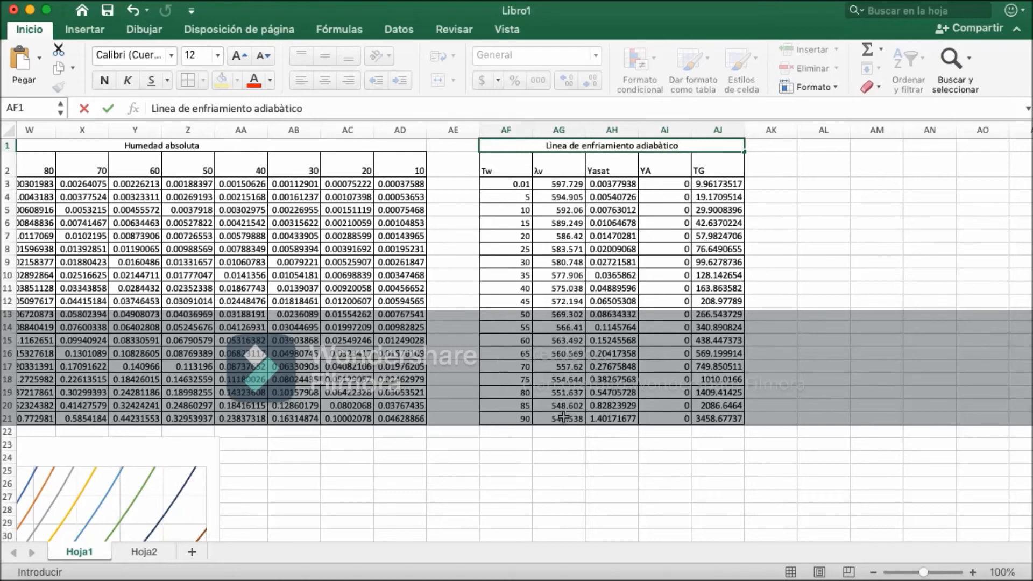
pyautogui.click(544, 447)
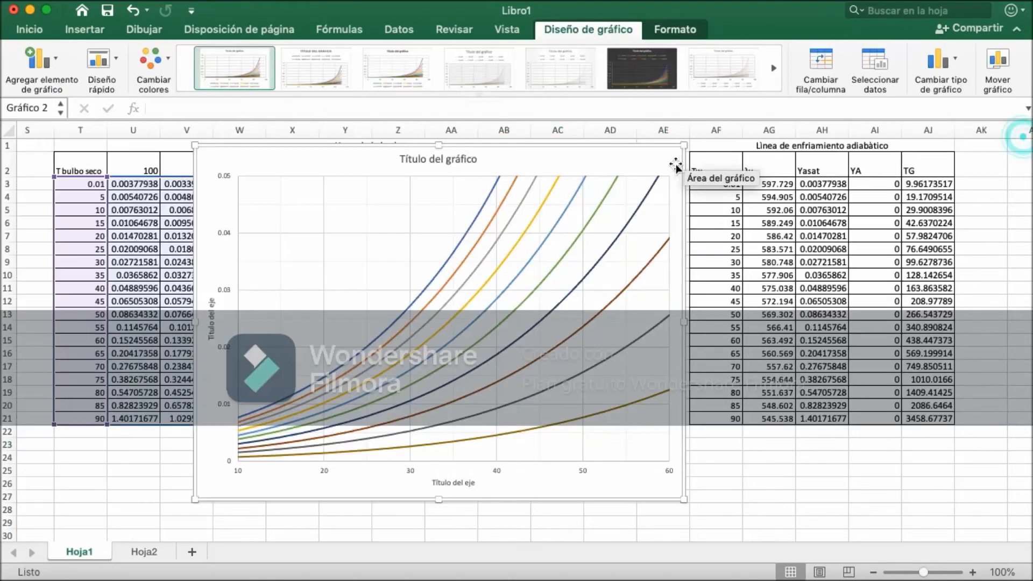
# Step: Add a new series to the chart's data source with cells AF3 and AJ3 as its X values
pyautogui.click(645, 164)
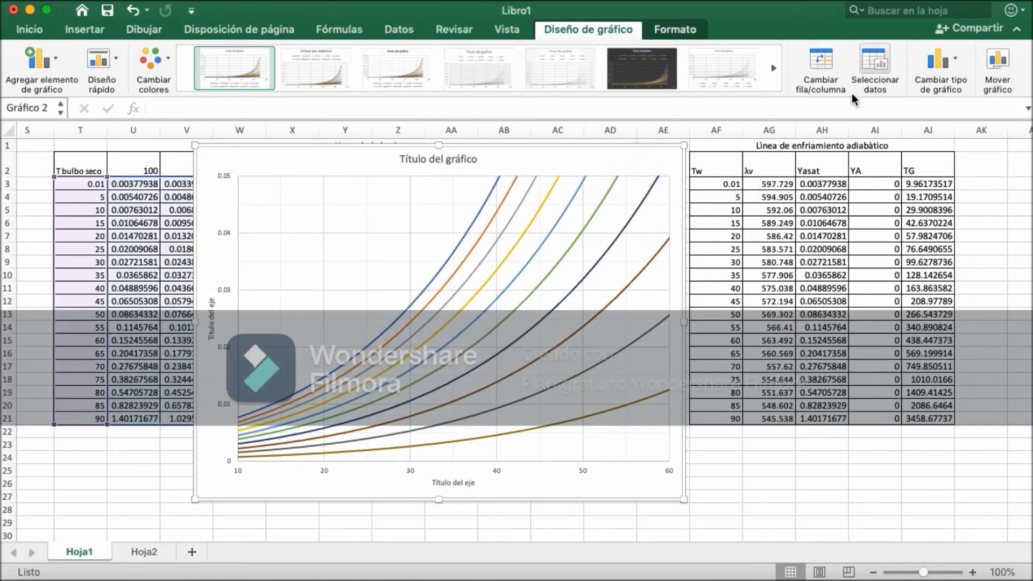
pyautogui.click(882, 64)
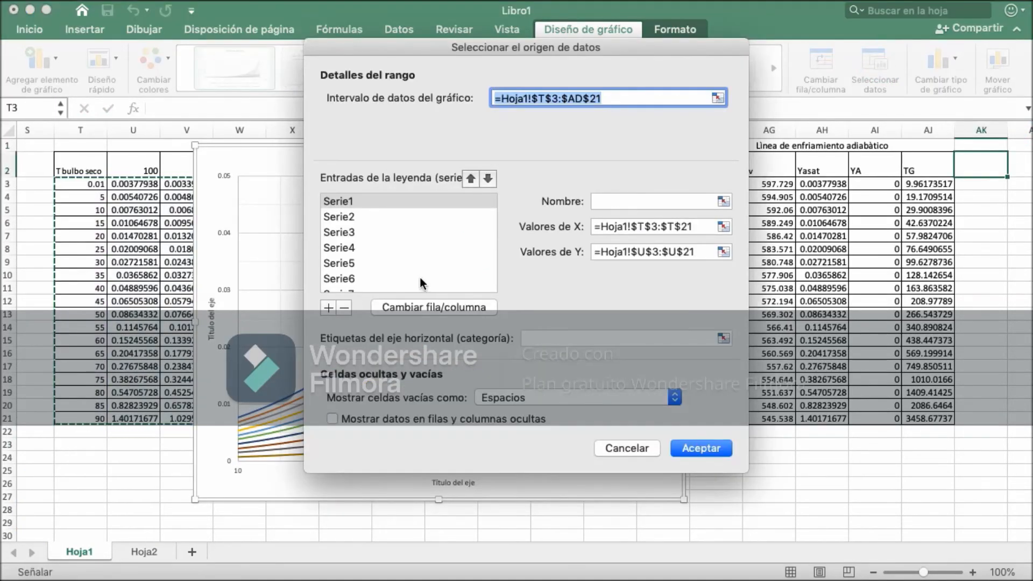
pyautogui.scroll(-3, 360, 266)
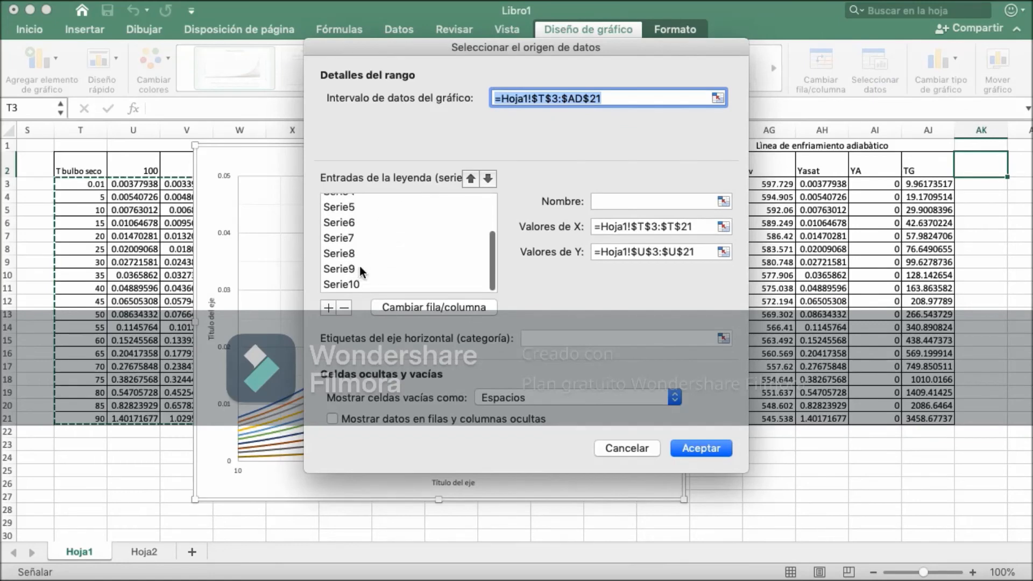
pyautogui.click(328, 308)
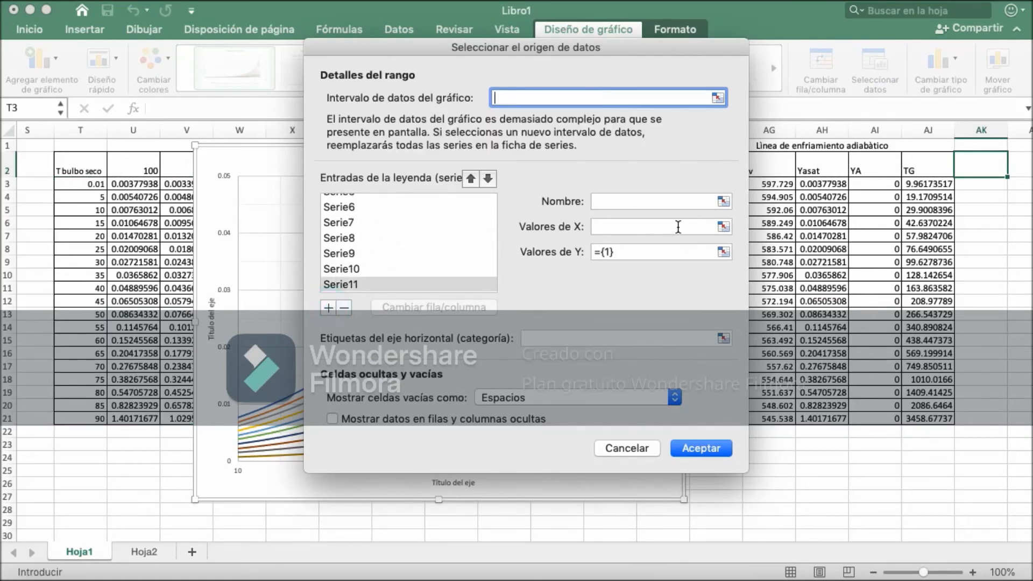
pyautogui.click(678, 227)
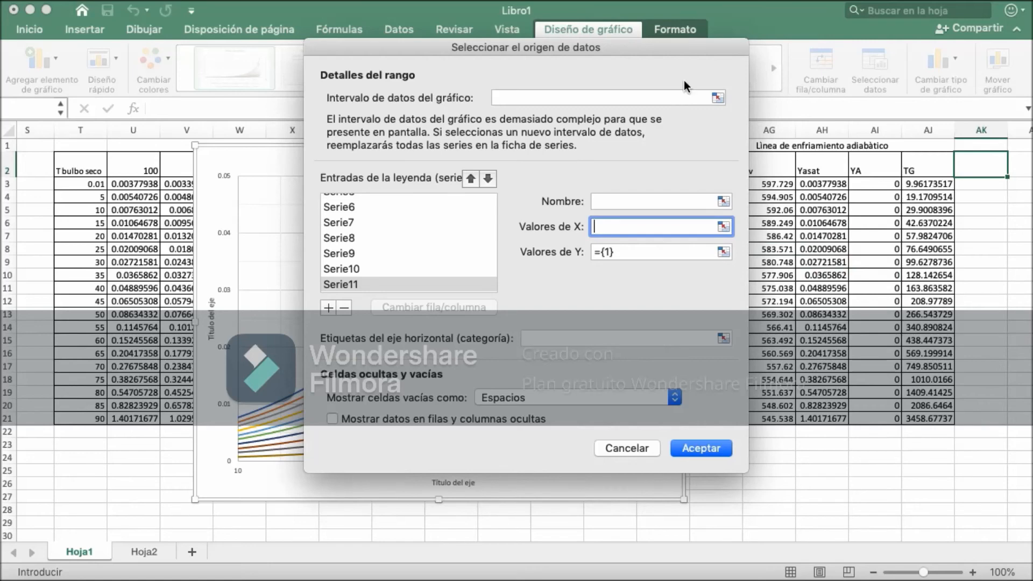
pyautogui.moveTo(691, 47); pyautogui.dragTo(616, 62)
pyautogui.click(732, 183)
pyautogui.write(',')
pyautogui.click(945, 185)
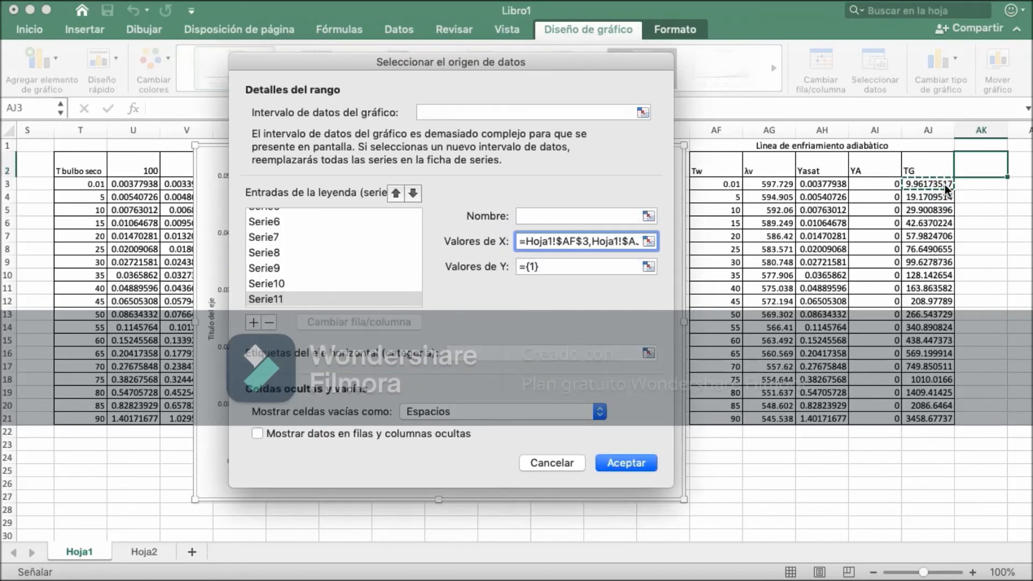
# Step: Set the new series' Y values to cells AH3 and AI3
pyautogui.click(554, 268)
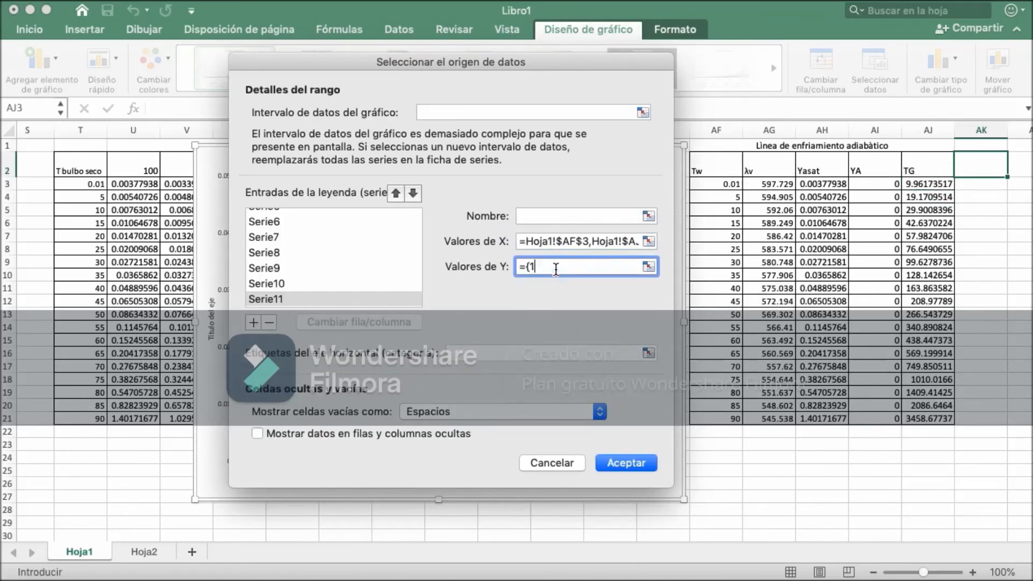
pyautogui.click(834, 185)
pyautogui.write(',')
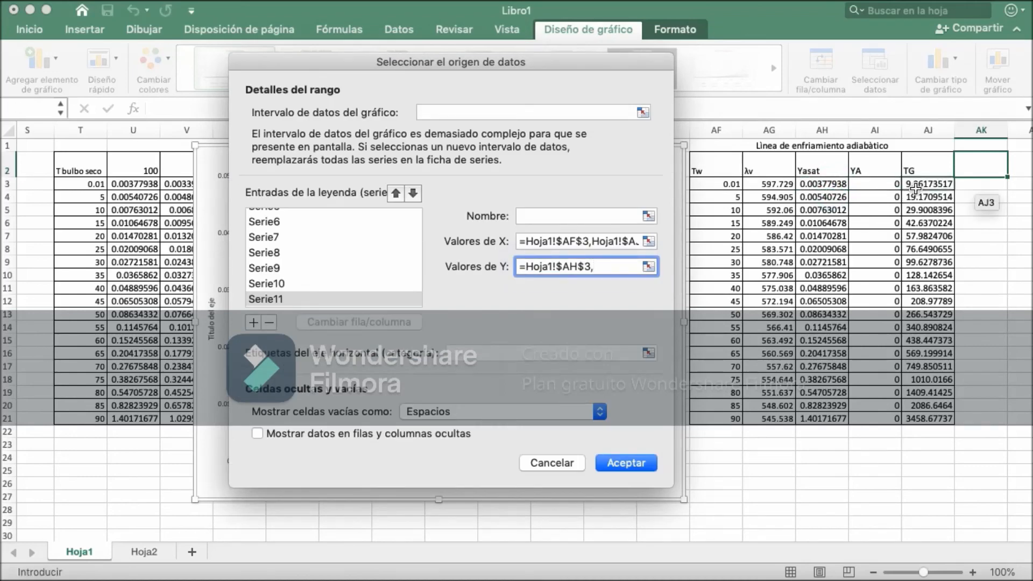
pyautogui.click(887, 185)
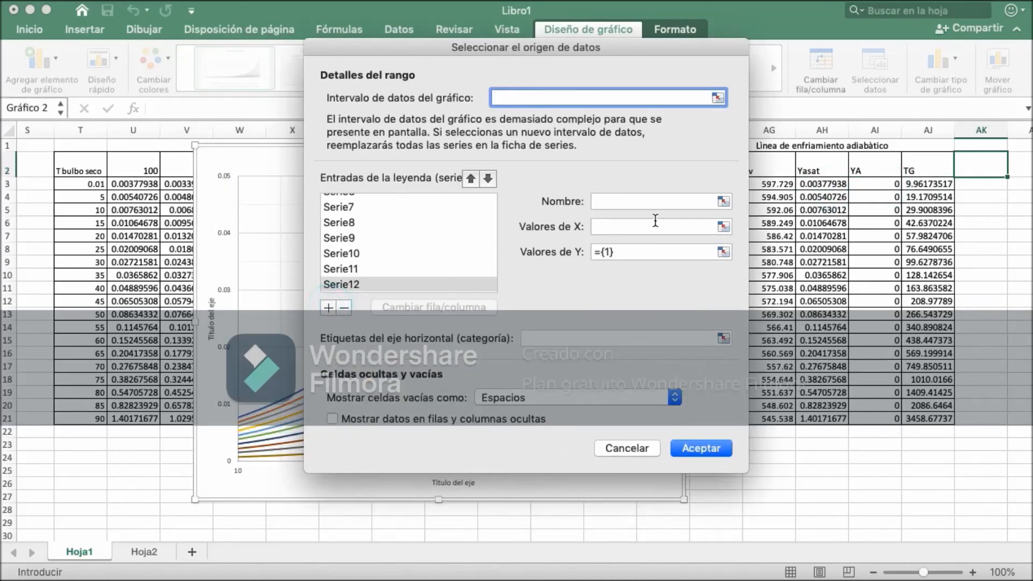
# Step: Set the X values of Serie12 to cells AF4 and AJ4
pyautogui.moveTo(674, 44); pyautogui.dragTo(587, 50)
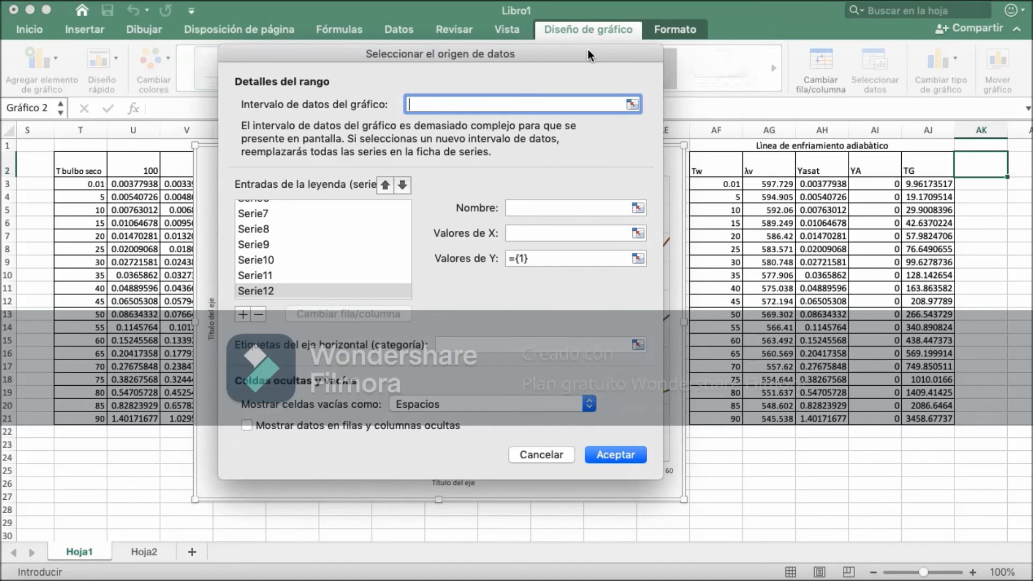
pyautogui.click(540, 209)
pyautogui.click(535, 233)
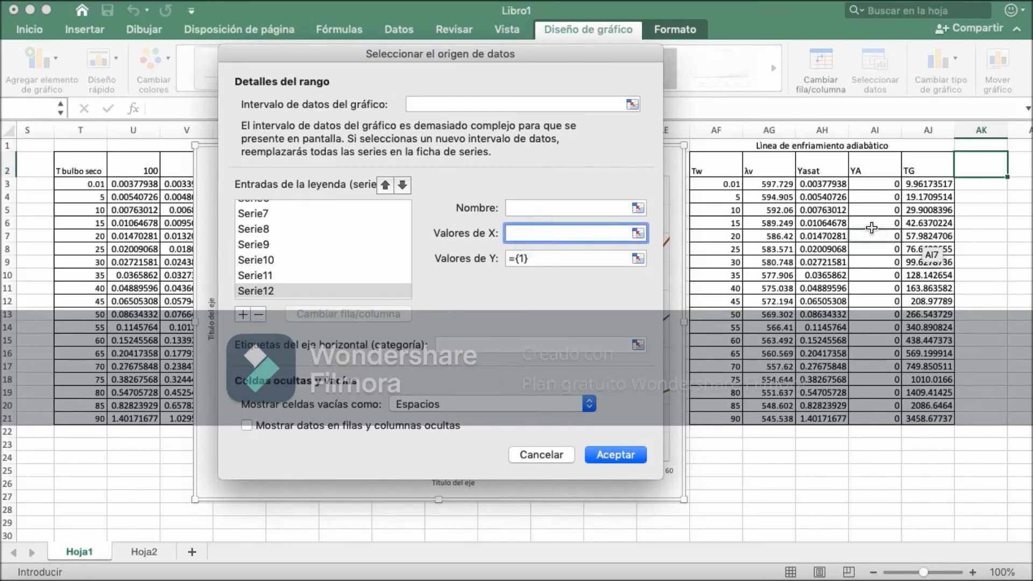
pyautogui.click(734, 198)
pyautogui.write(',')
pyautogui.click(924, 195)
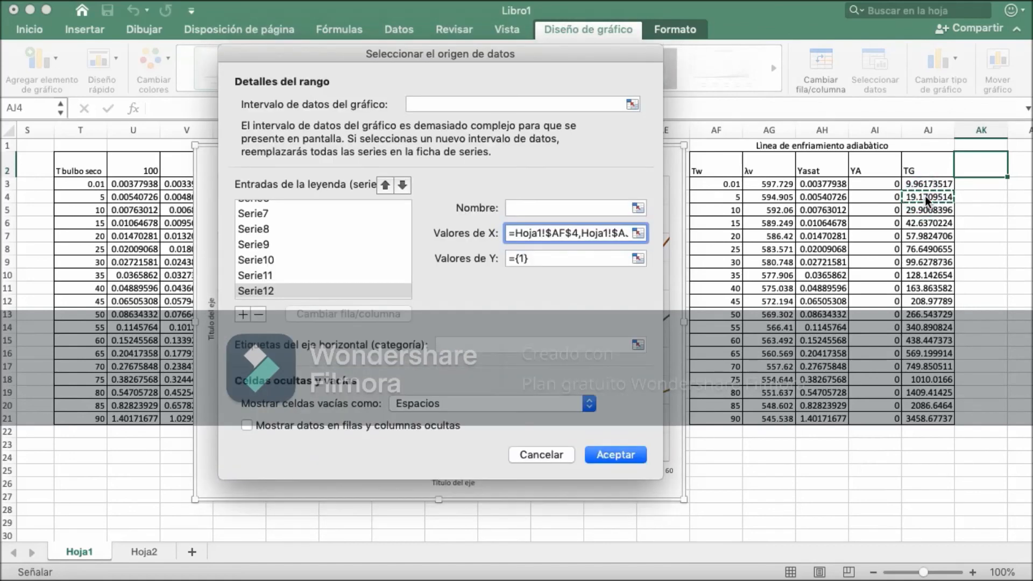
# Step: Replace the Y values of Serie12 with cells AH4 and AI4
pyautogui.click(556, 263)
pyautogui.press('BackSpace')
pyautogui.press('BackSpace')
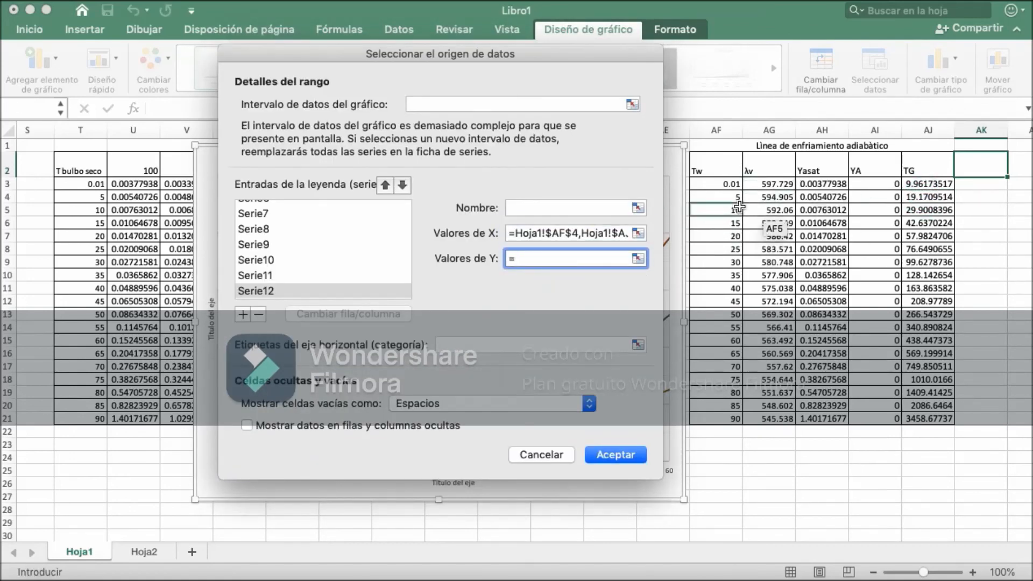
pyautogui.click(821, 201)
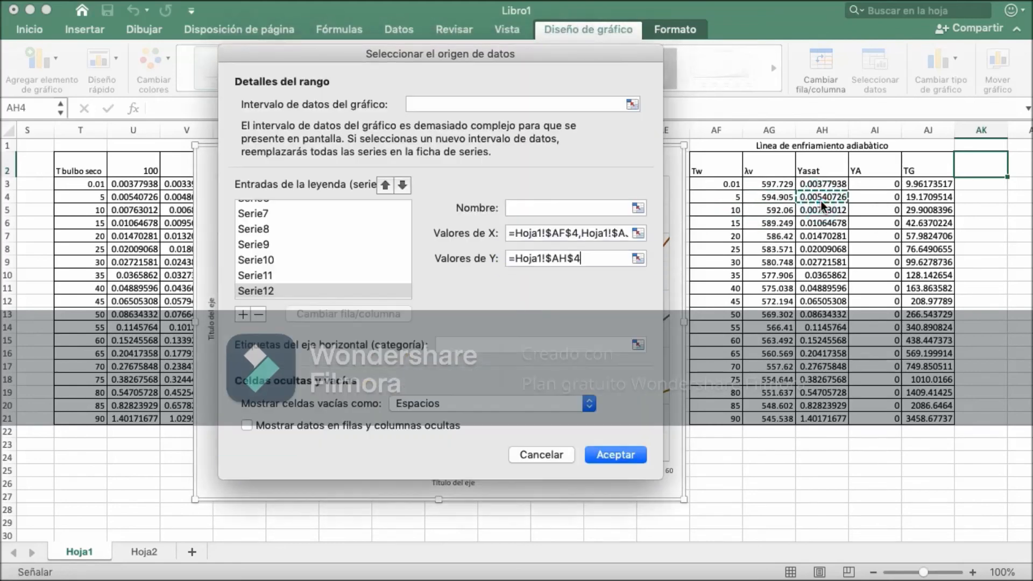
pyautogui.write(',')
pyautogui.click(870, 198)
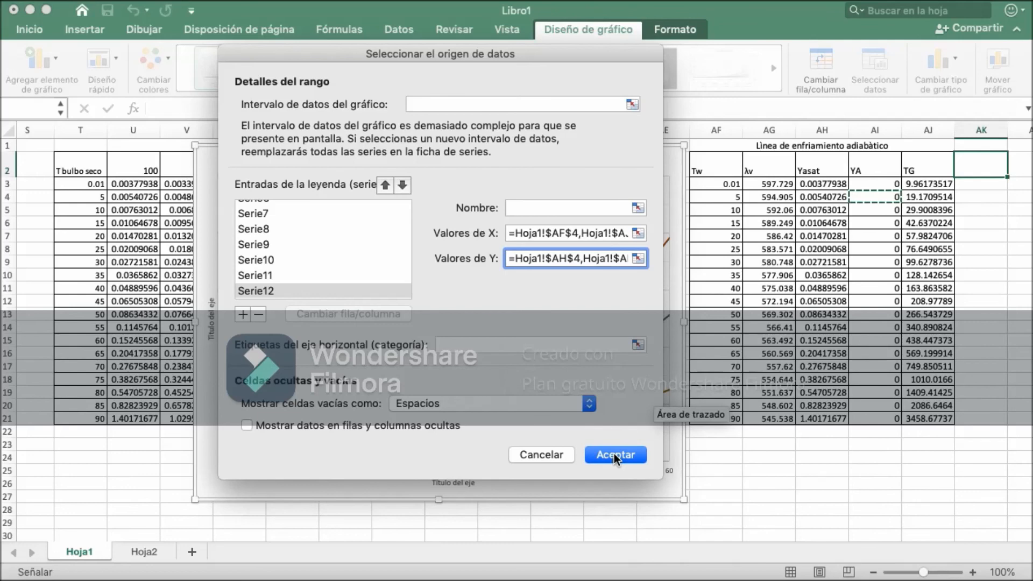
# Step: Add a further adiabatic cooling series for the next Tw row and accept the chart's data source
pyautogui.click(243, 314)
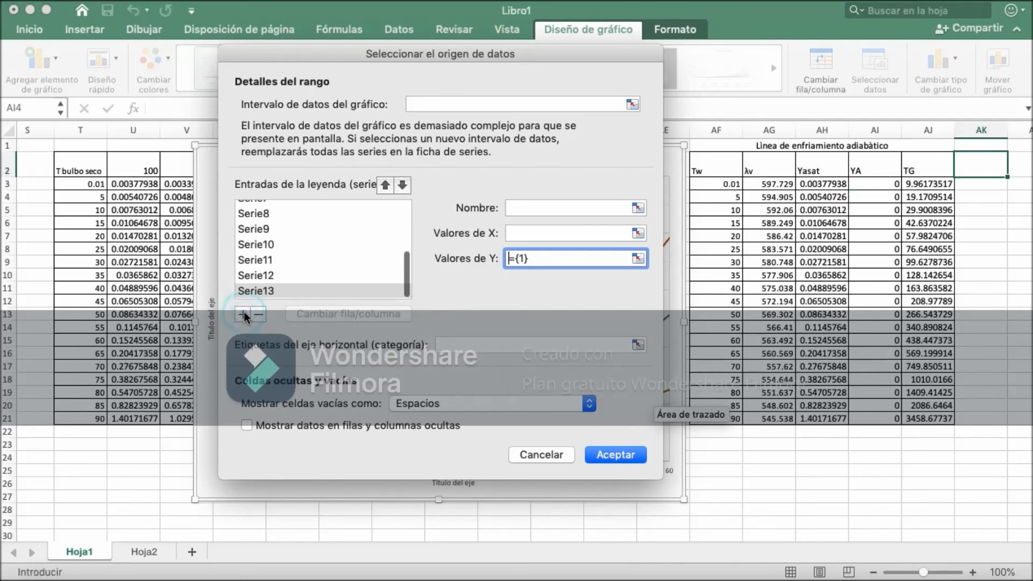
pyautogui.click(536, 235)
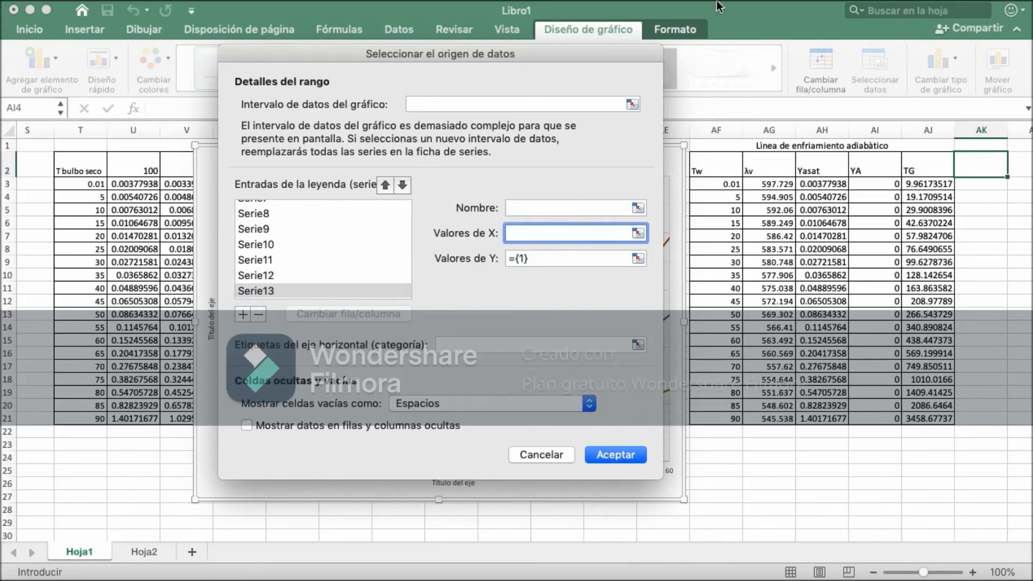
pyautogui.click(618, 454)
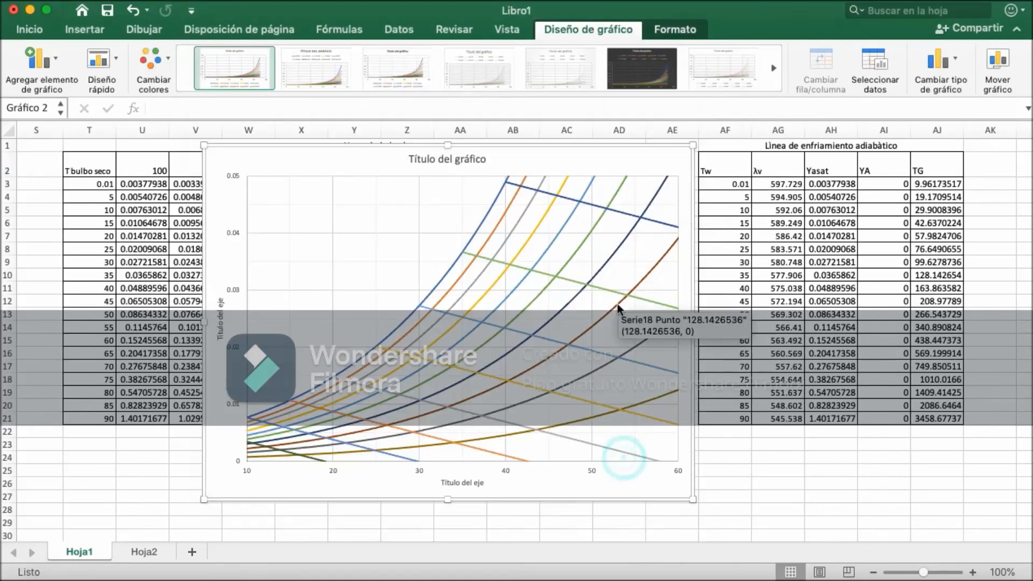
# Step: Set the minimum of the chart's horizontal axis to 0
pyautogui.click(504, 471)
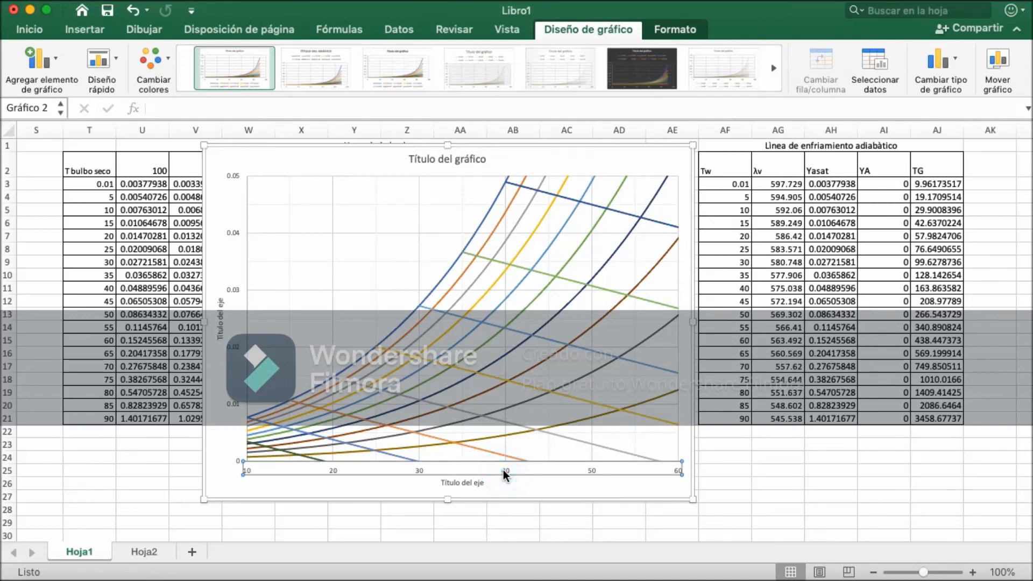
pyautogui.doubleClick(502, 469)
pyautogui.click(952, 285)
pyautogui.press('BackSpace')
pyautogui.press('BackSpace')
pyautogui.press('BackSpace')
pyautogui.press('BackSpace')
pyautogui.write('0')
pyautogui.press('Return')
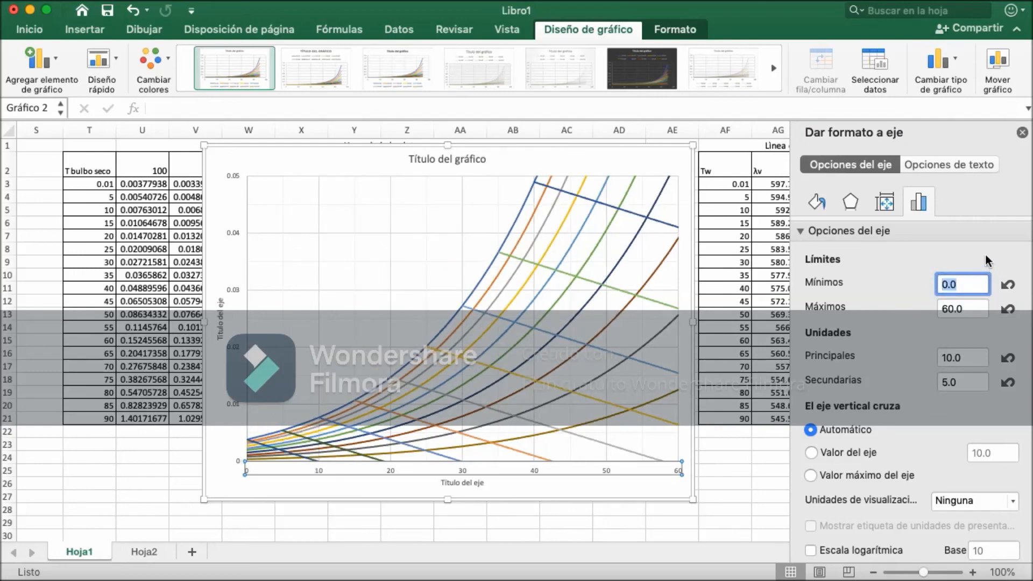